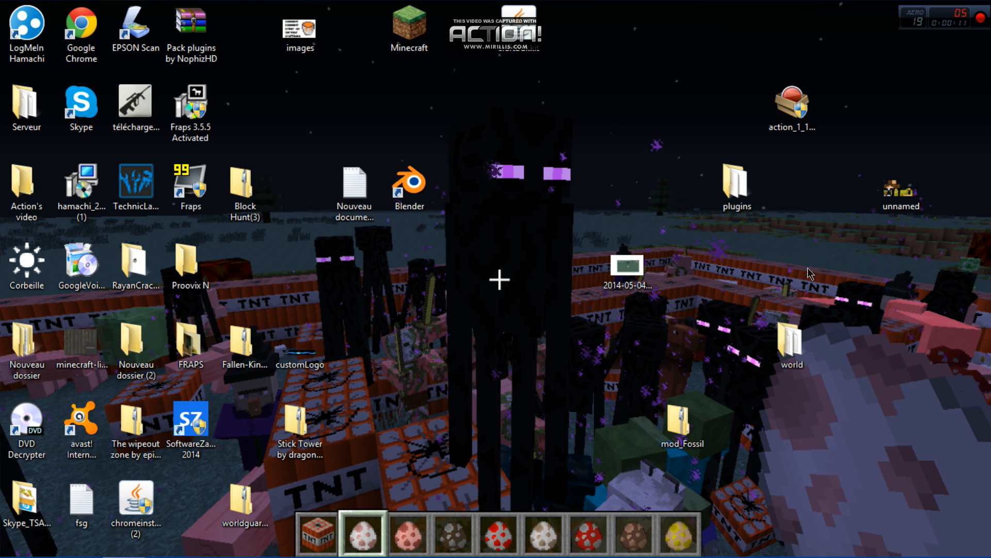
- Move the craftbukkit jar file to an empty spot in the middle of the desktop
left_click_drag(527, 59, 509, 274)
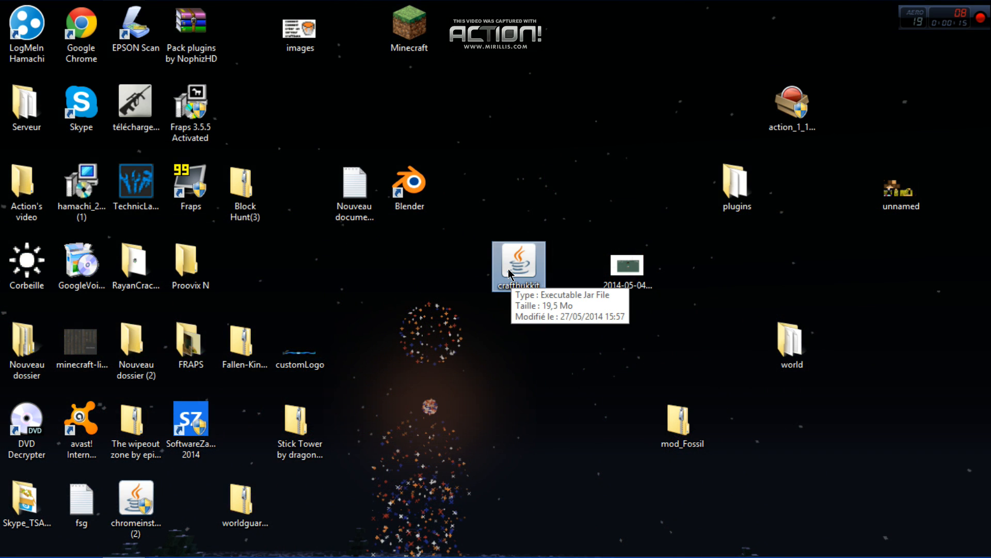
left_click_drag(524, 264, 527, 216)
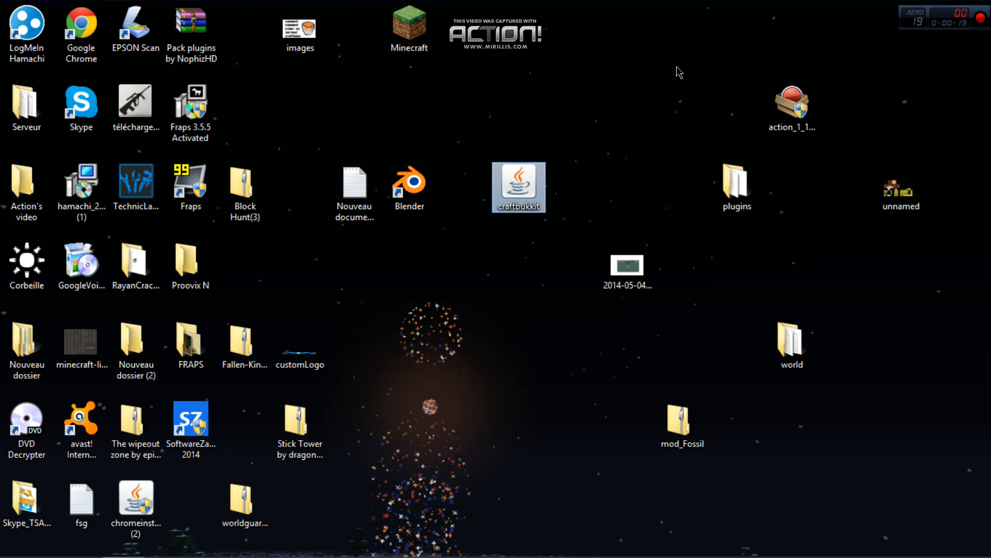
left_click_drag(677, 67, 674, 84)
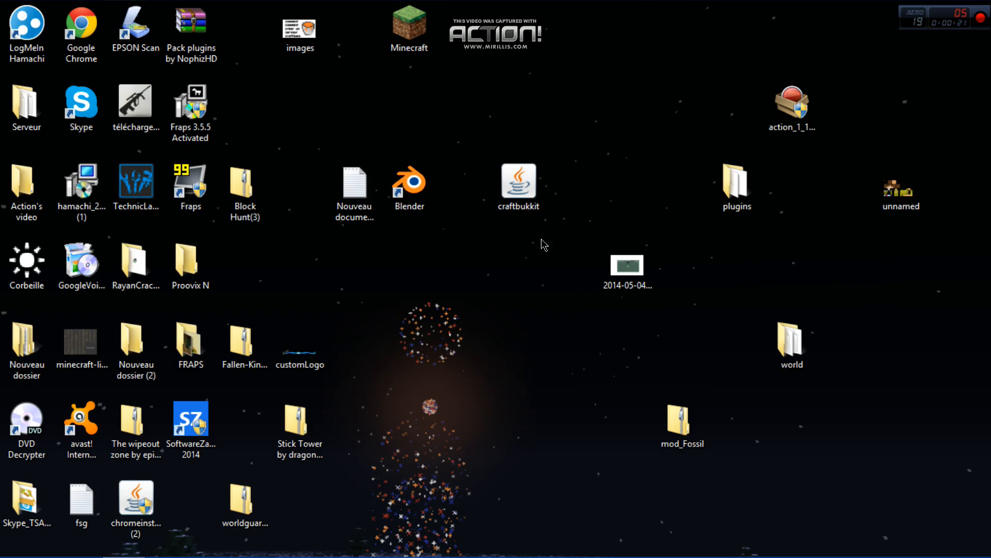
- Create a new folder on the desktop and name it craftbukkit
right_click(477, 296)
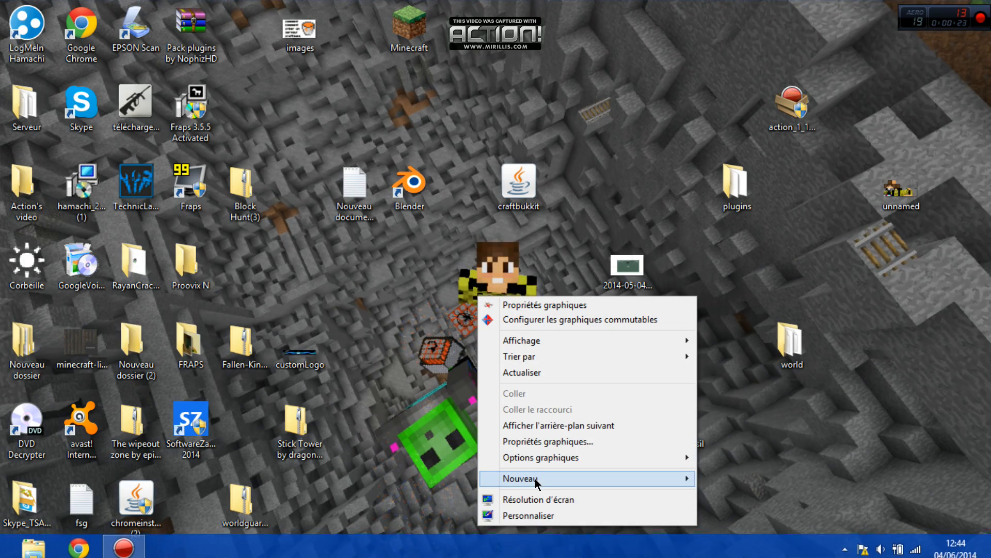
mouse_move(537, 480)
left_click(724, 343)
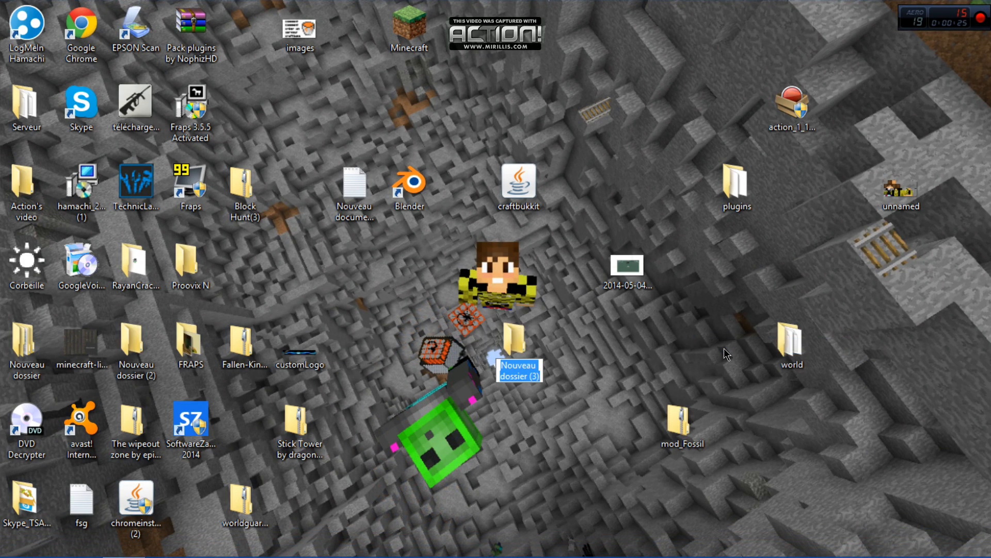
type("cr")
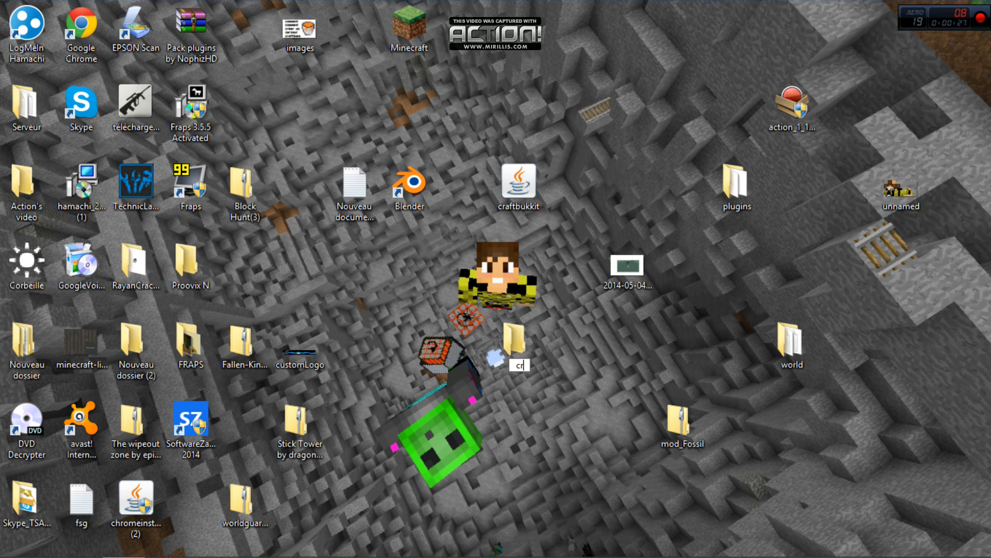
type("aftbukkit")
key("Return")
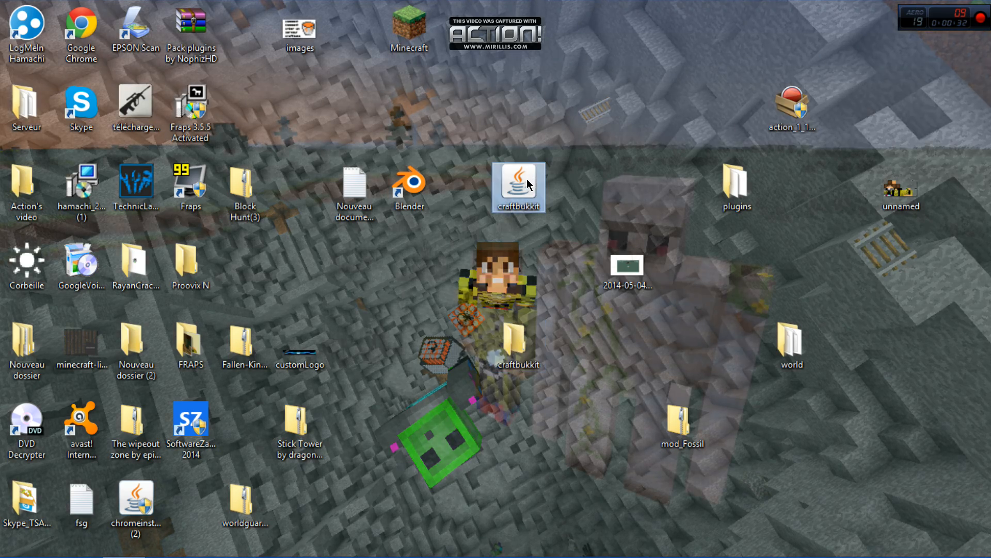
- Move the craftbukkit jar into the craftbukkit folder and create a new text document there with its default name
left_click_drag(527, 179, 517, 352)
double_click(516, 346)
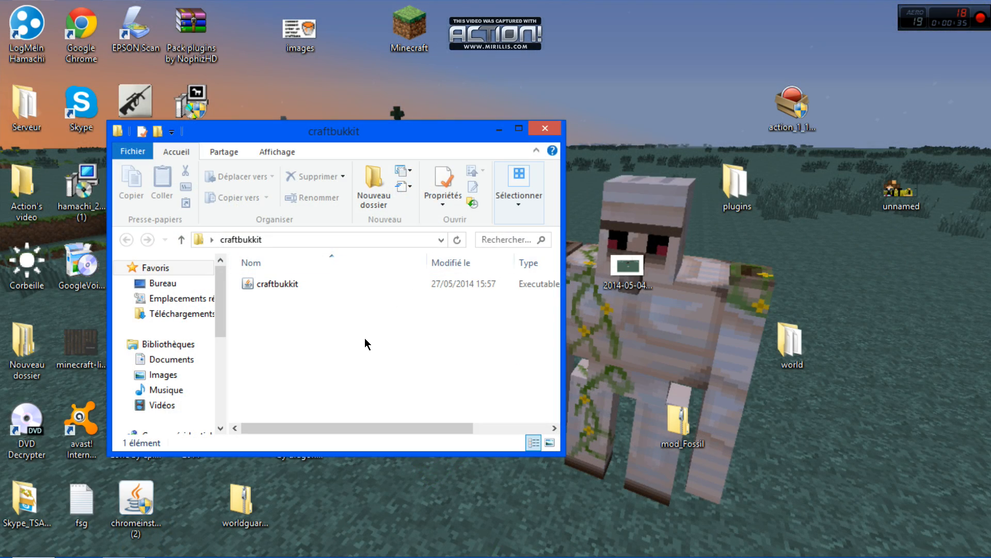
right_click(354, 351)
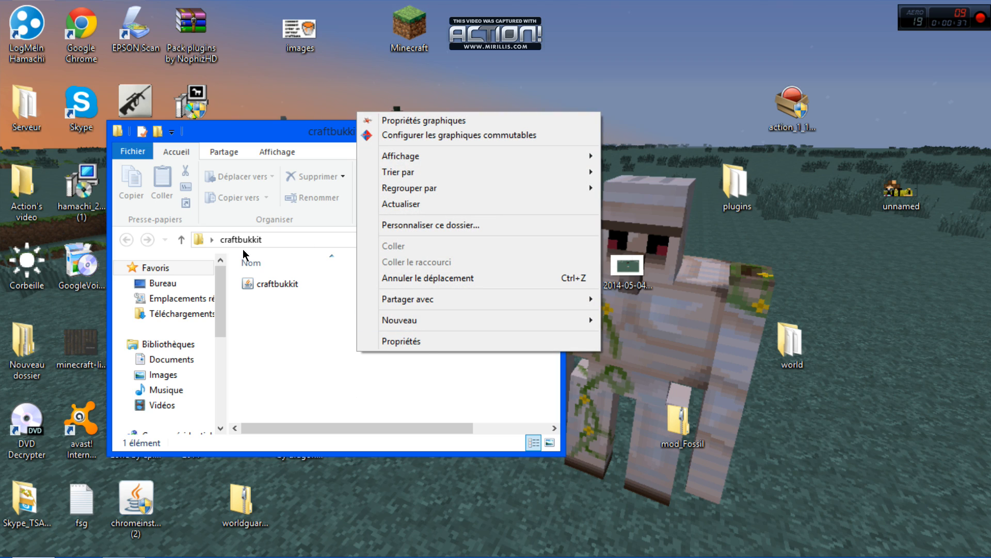
mouse_move(475, 323)
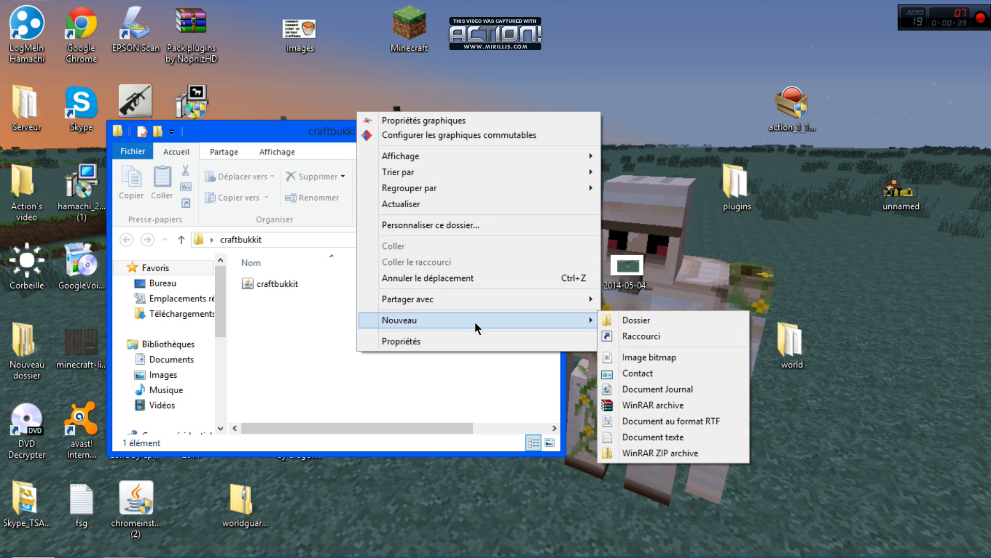
left_click(672, 436)
key("Return")
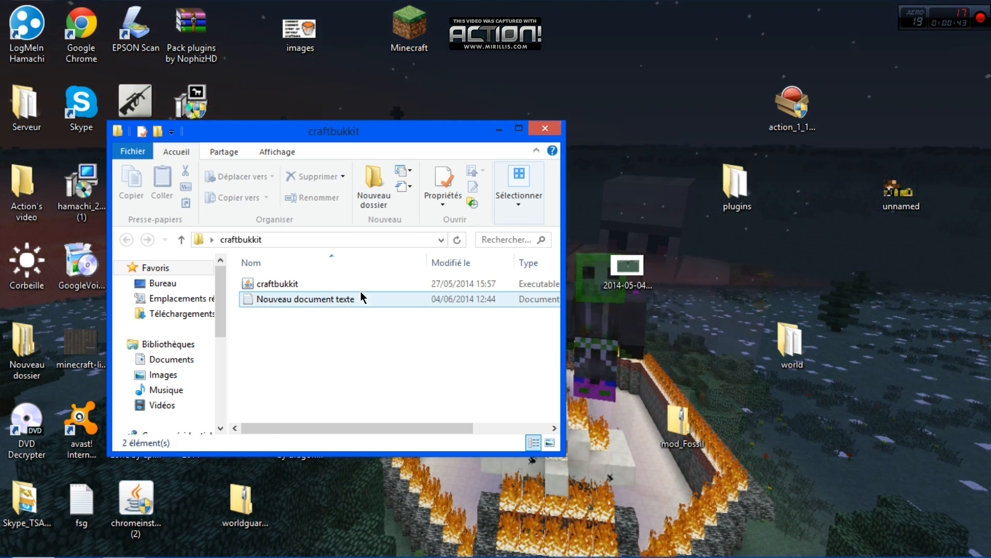
- Open the new text document and enter "java -Xmx1024M -jar craftbukkit.jar -o true" with "PAUSE" on the second line
double_click(361, 299)
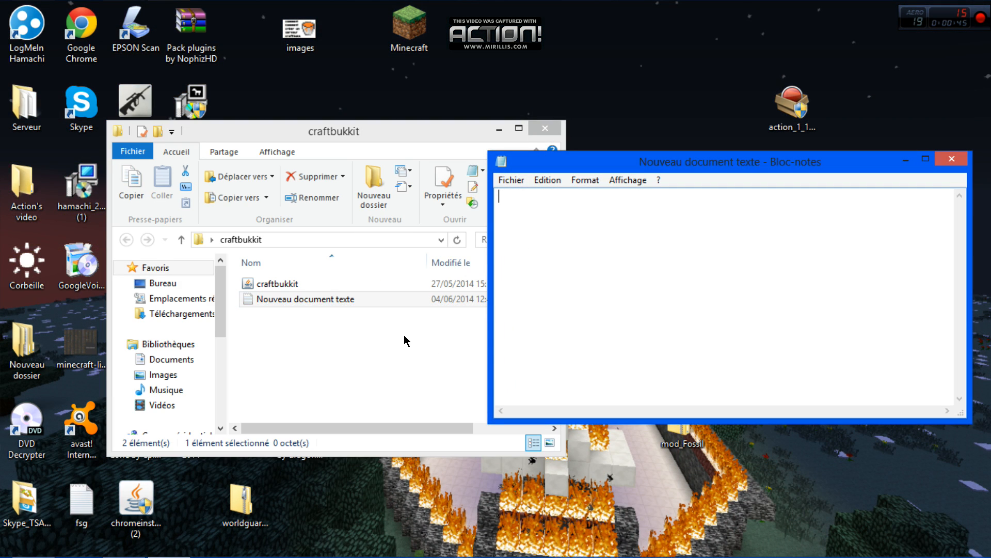
type("java -Xmx1024M -jar craftbukkit.jar -o true PAUSE")
left_click(952, 159)
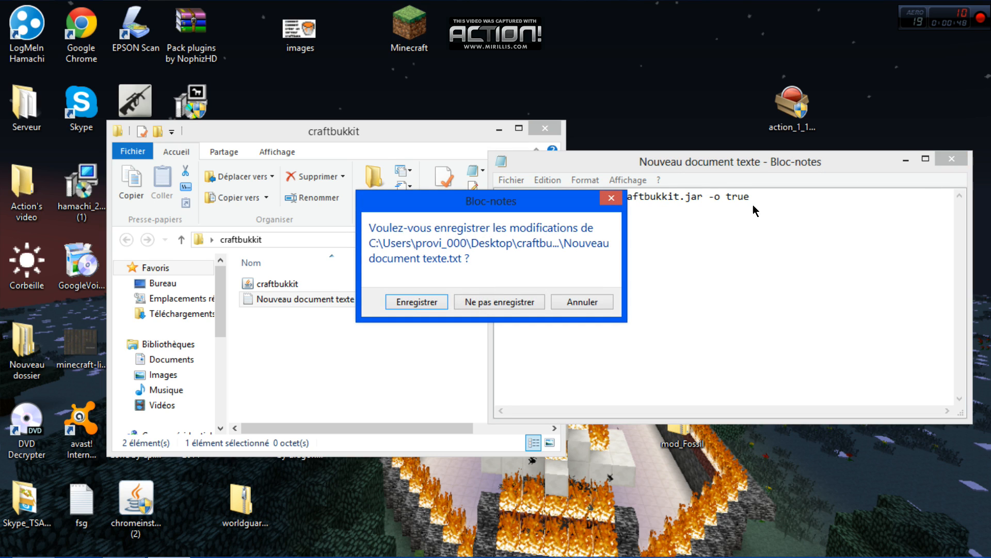
left_click(583, 302)
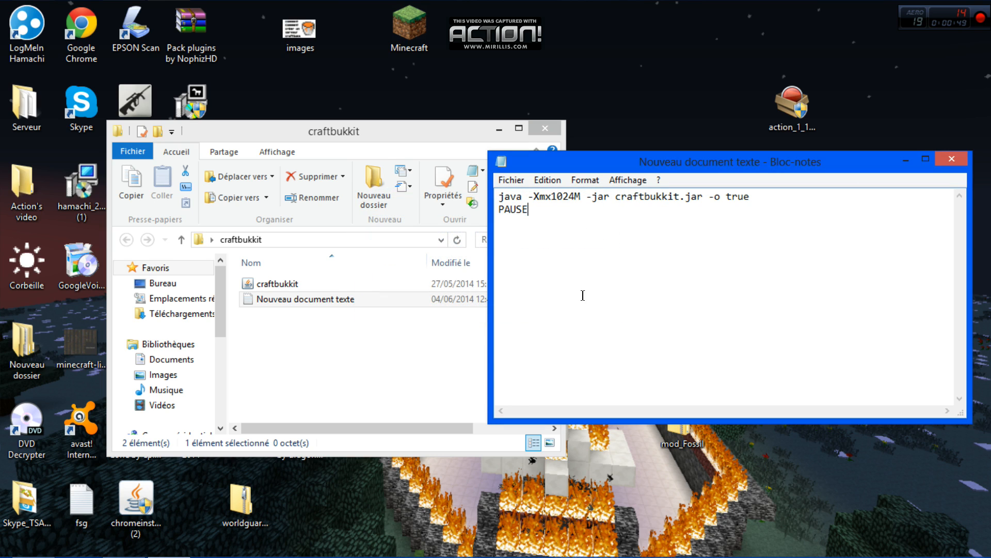
- Save the document in the craftbukkit folder as RUN.bat with the file type Tous les fichiers, and close it
left_click(496, 180)
left_click(552, 245)
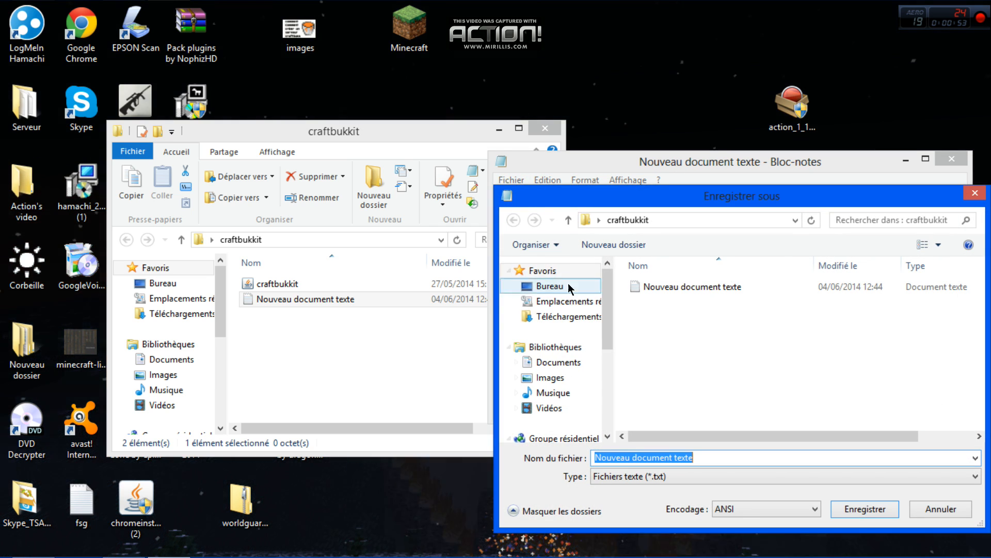
type("RUN.bat")
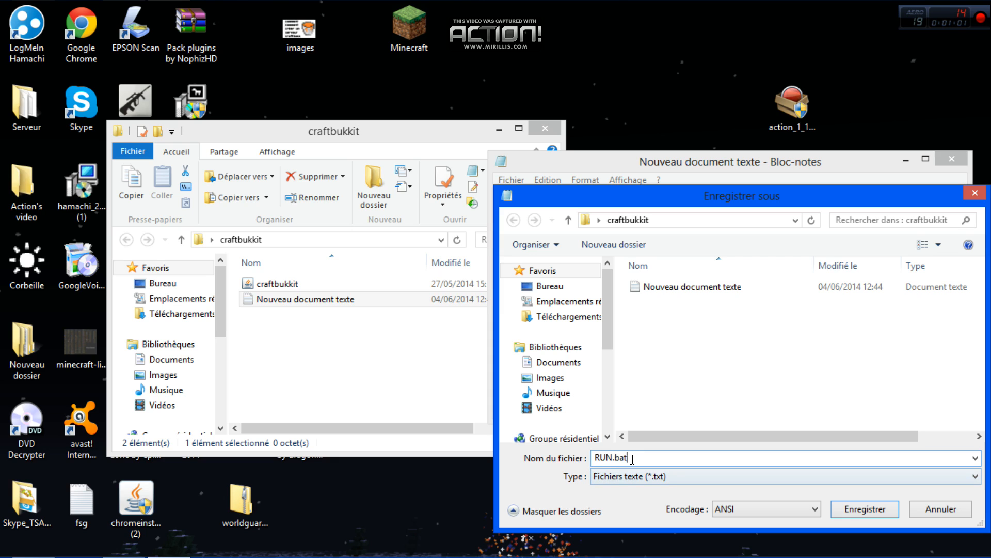
left_click_drag(630, 460, 607, 463)
left_click(646, 452)
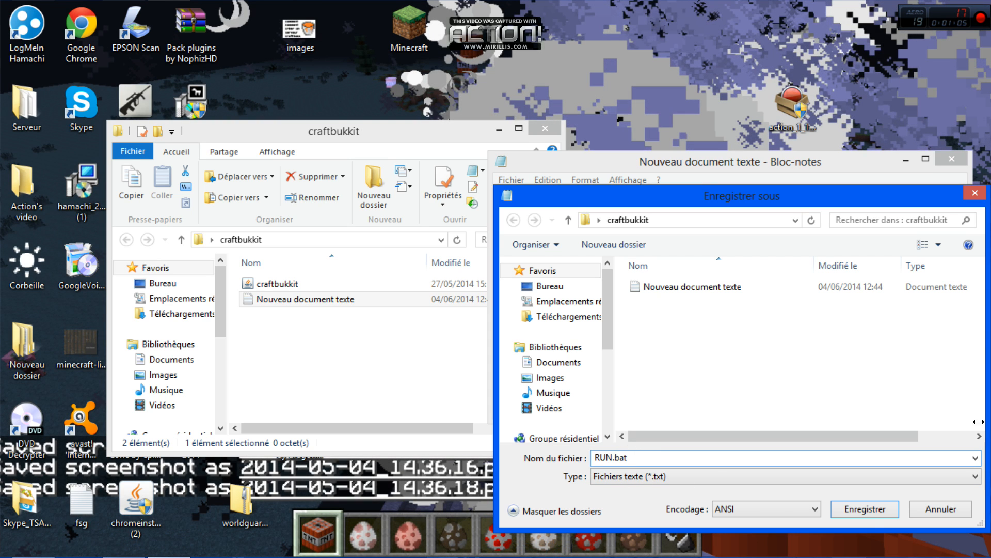
left_click(752, 476)
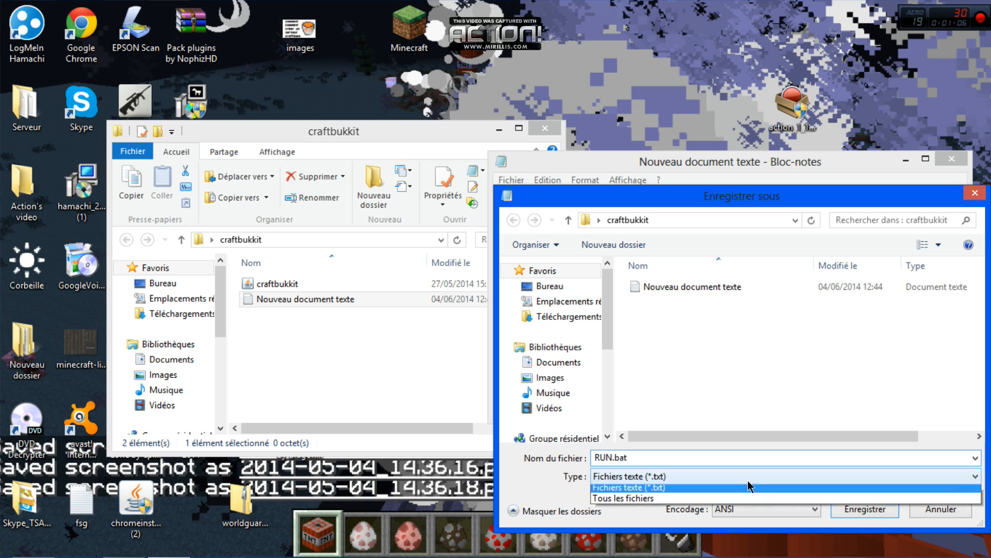
left_click(651, 503)
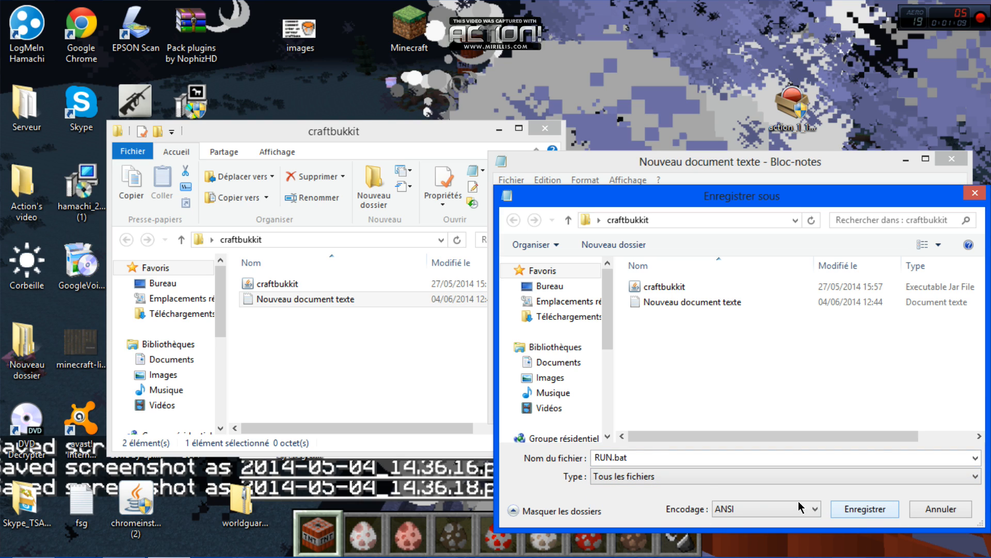
left_click(667, 477)
left_click(656, 504)
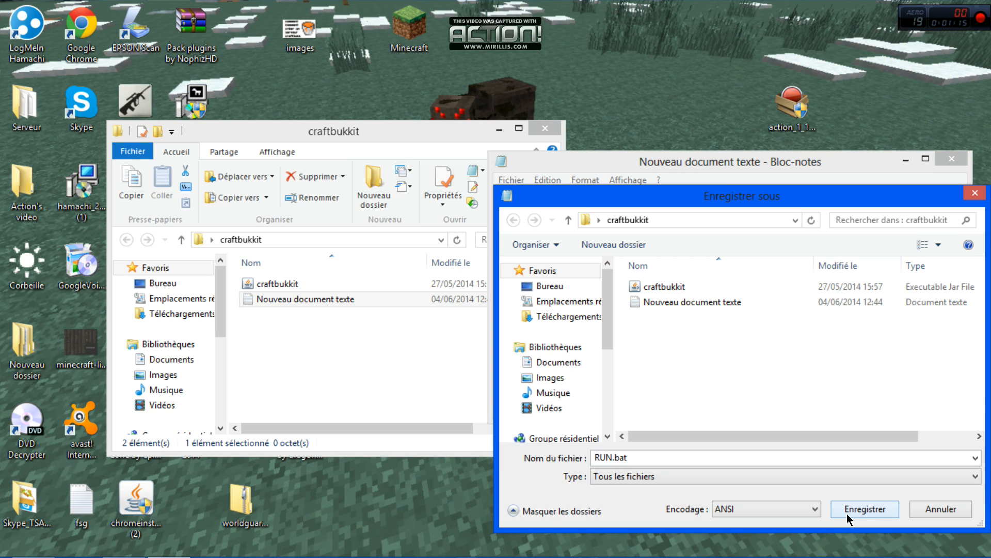
left_click(847, 514)
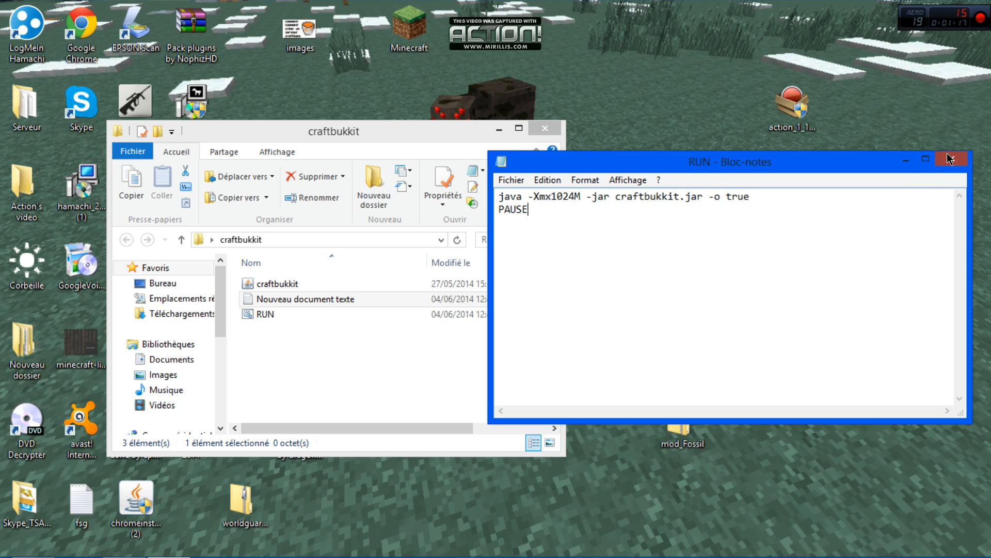
left_click(951, 158)
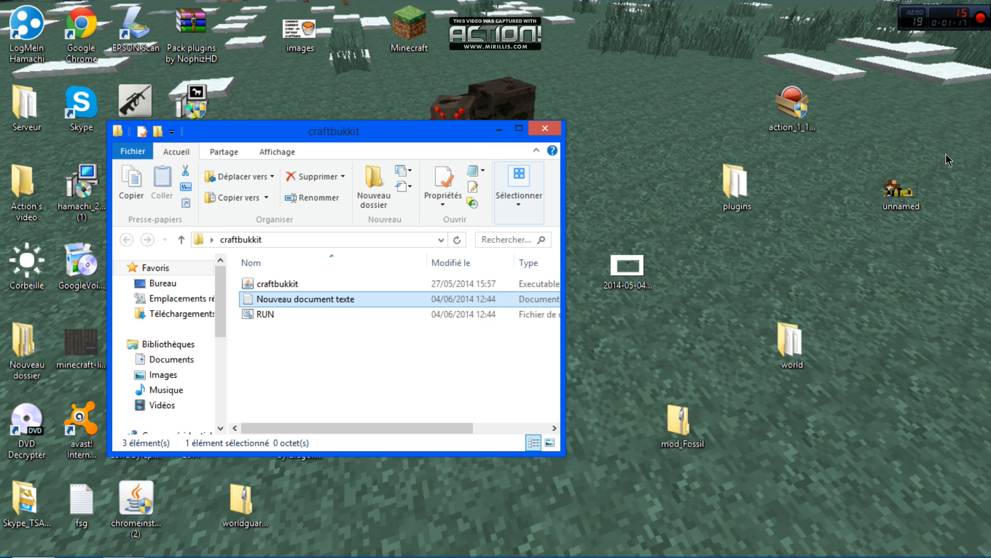
- Launch the RUN batch file from the craftbukkit folder and dismiss its console window
left_click(371, 313)
left_click(367, 336)
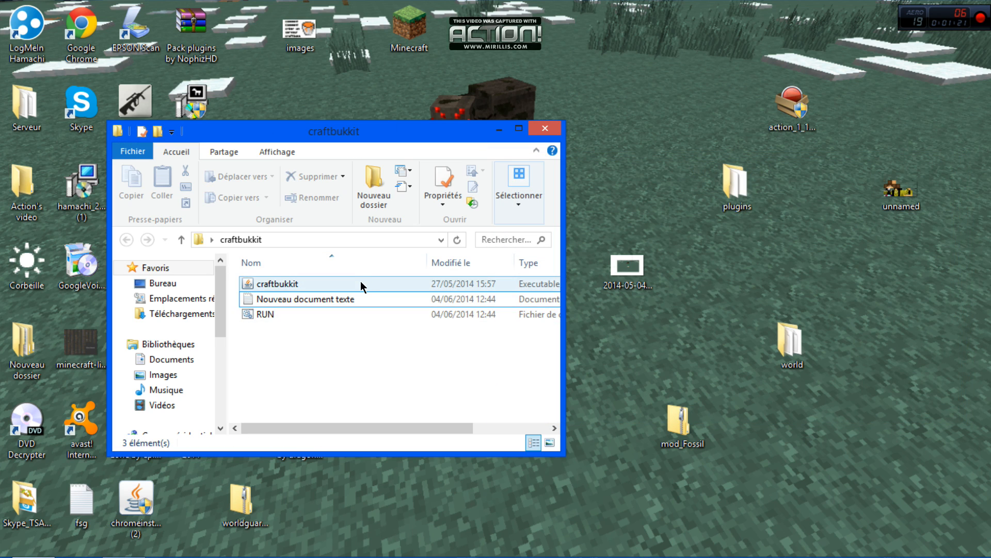
left_click(350, 313)
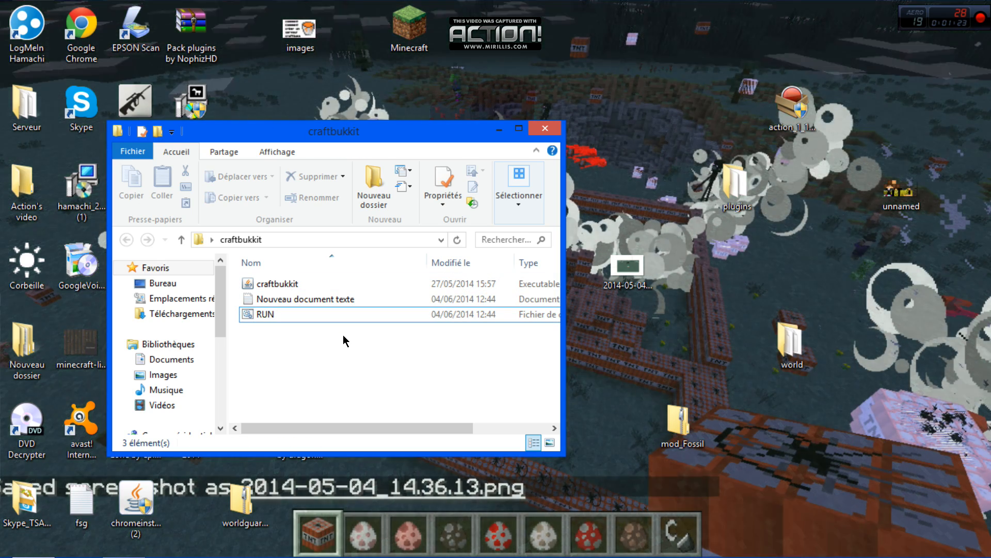
double_click(346, 316)
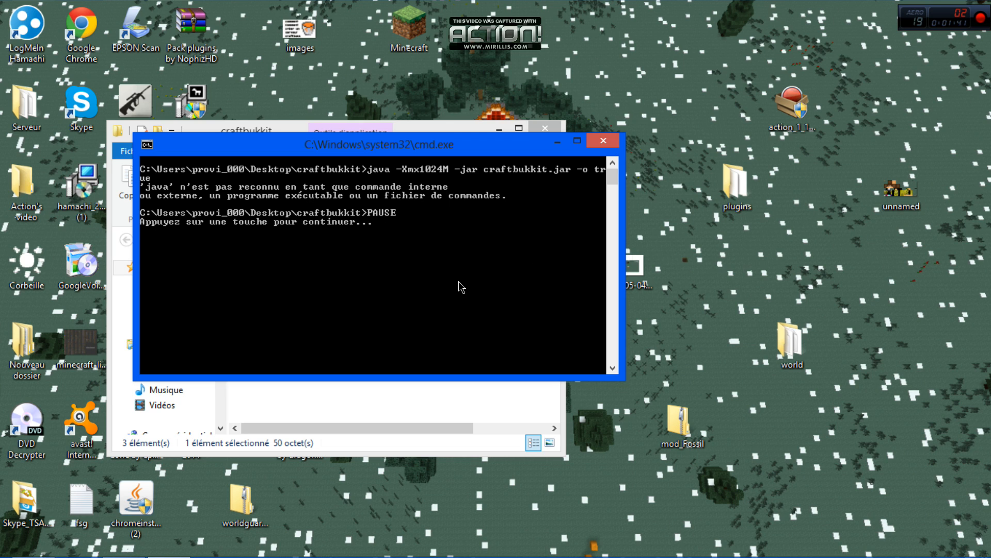
key("Return")
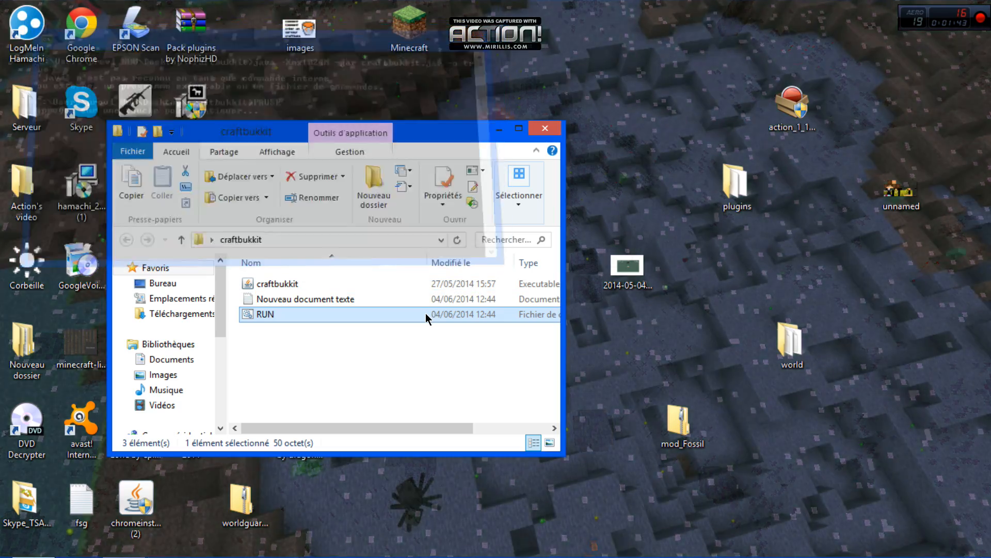
- Launch the RUN batch file several more times and dismiss all the console windows
double_click(426, 313)
double_click(425, 313)
double_click(425, 313)
key("Return")
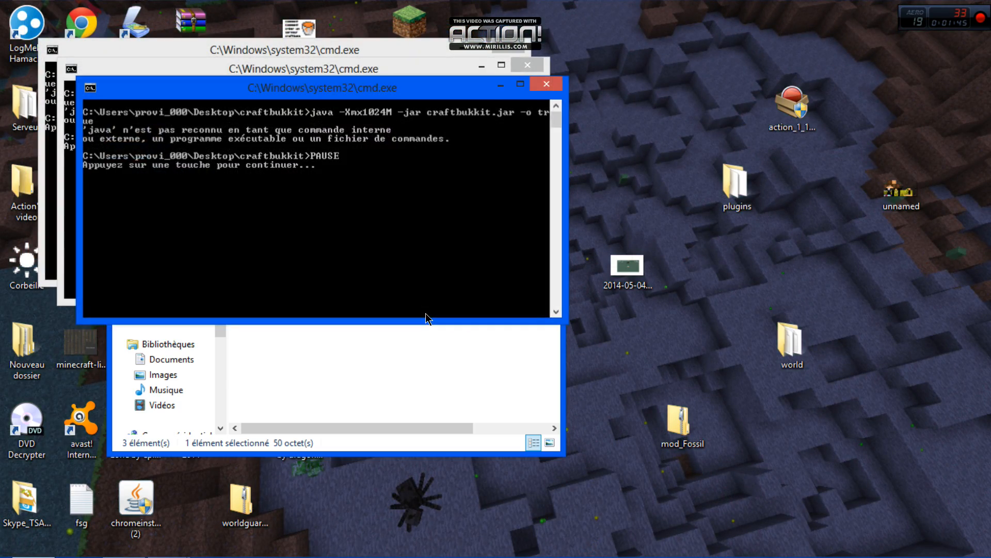
left_click(353, 76)
key("Return")
left_click(342, 41)
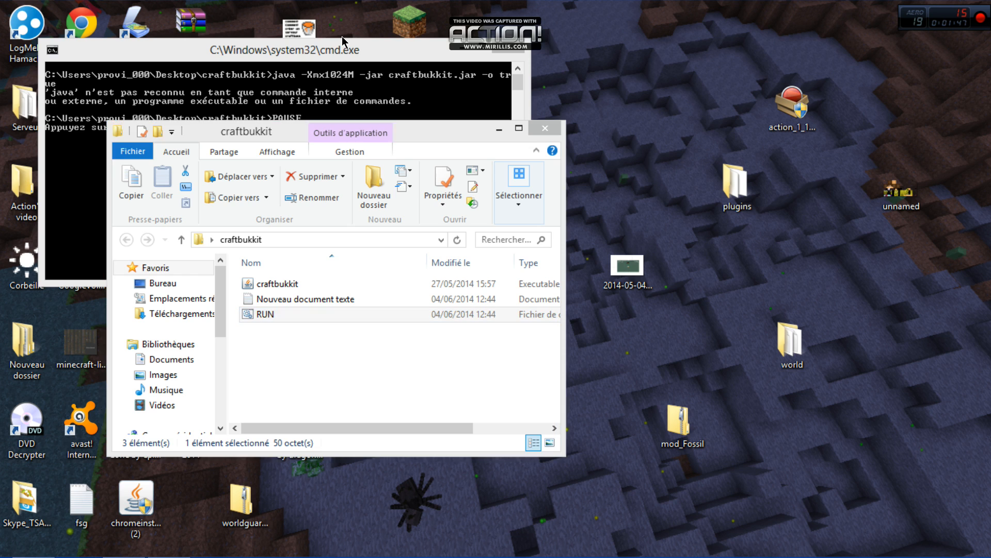
key("Return")
- Browse from the craftbukkit folder to the contents of the OS (C:) drive
mouse_move(3, 553)
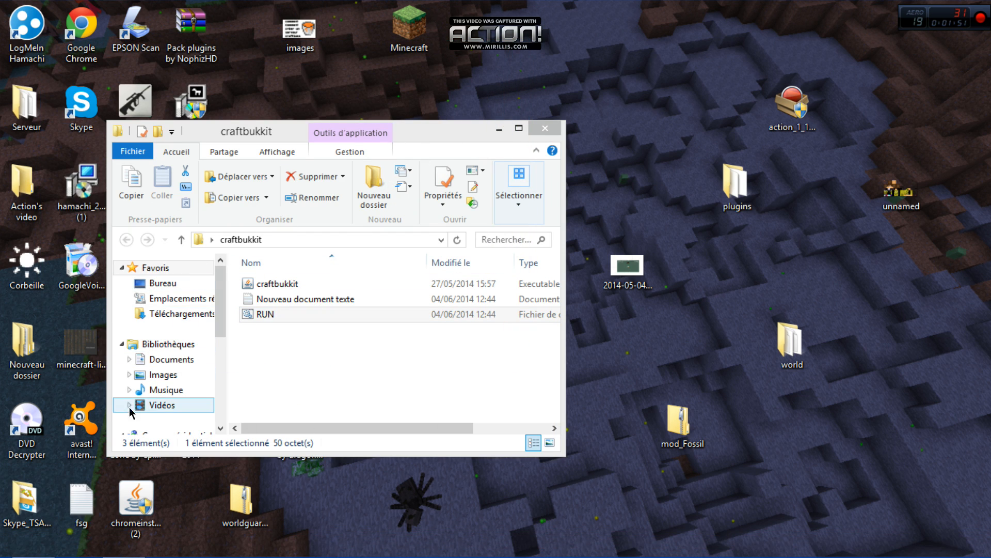
left_click_drag(217, 304, 214, 354)
left_click(153, 383)
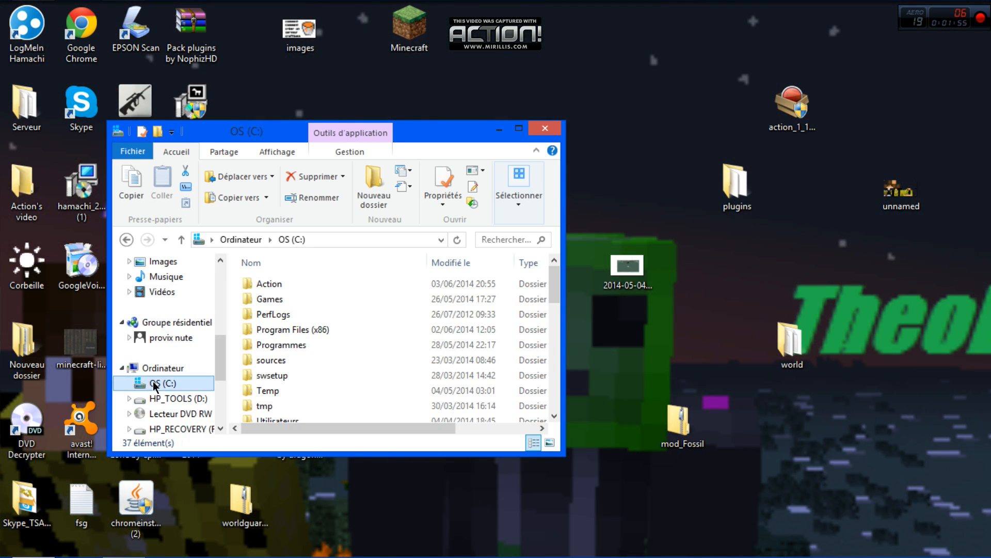
left_click(126, 239)
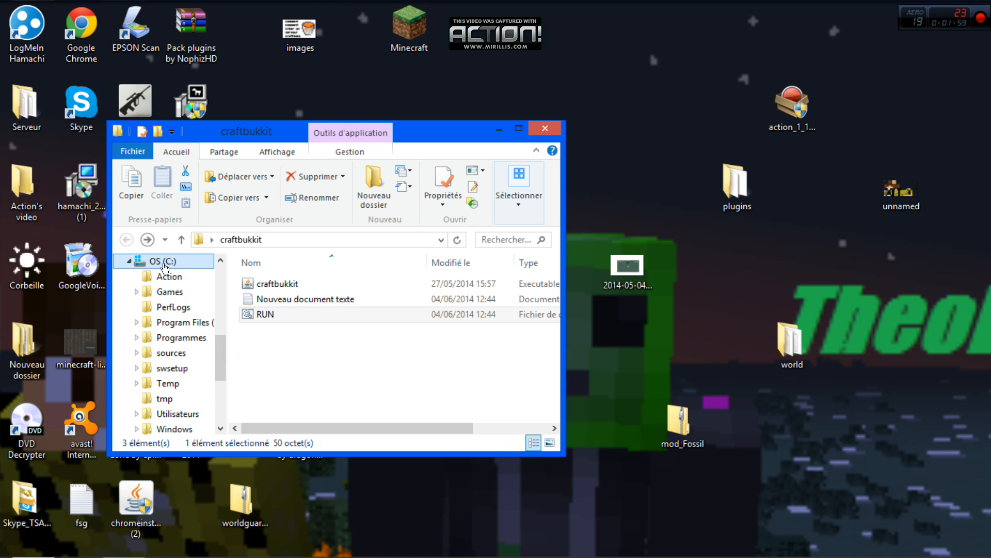
left_click(165, 266)
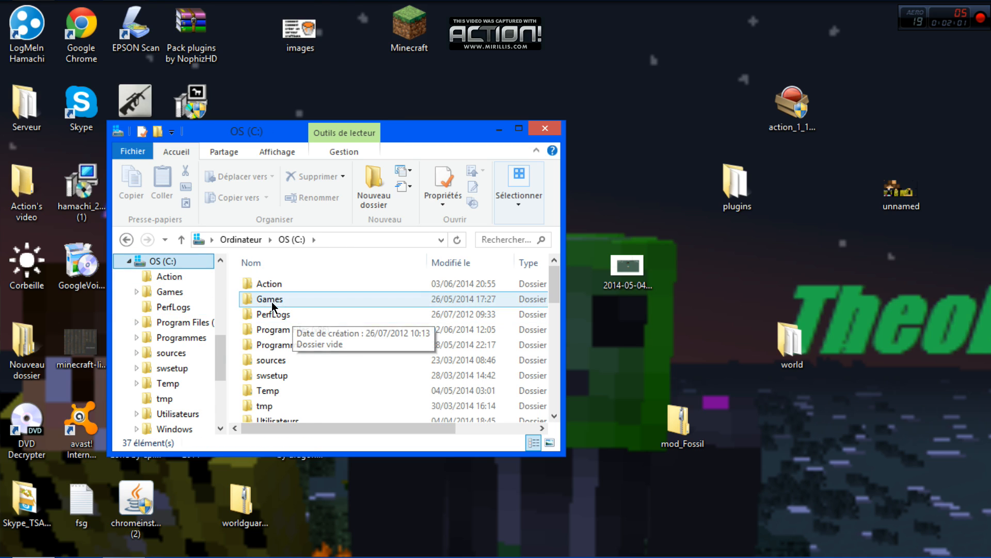
left_click(127, 261)
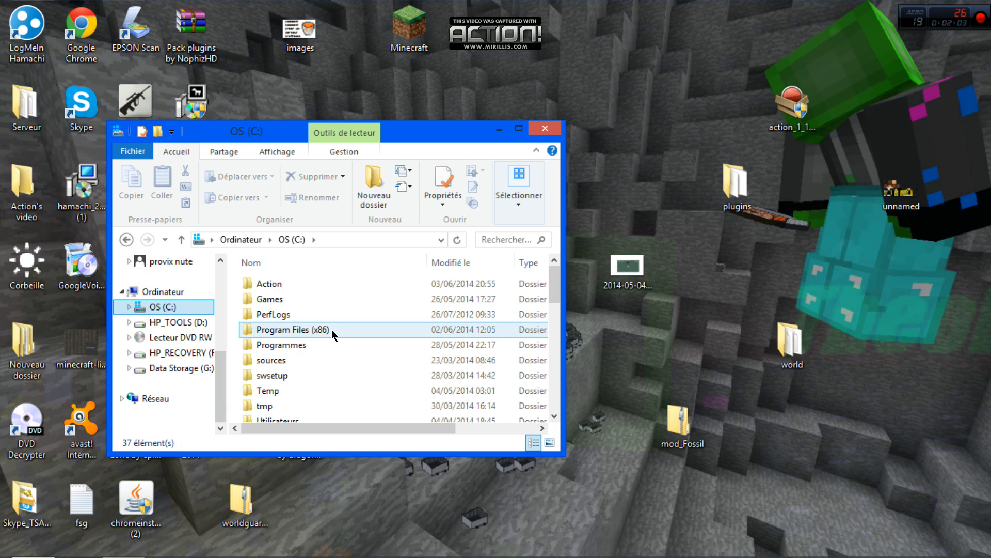
- Open the bin folder in Program Files (x86)\Java\jre7 and copy its full path
double_click(299, 332)
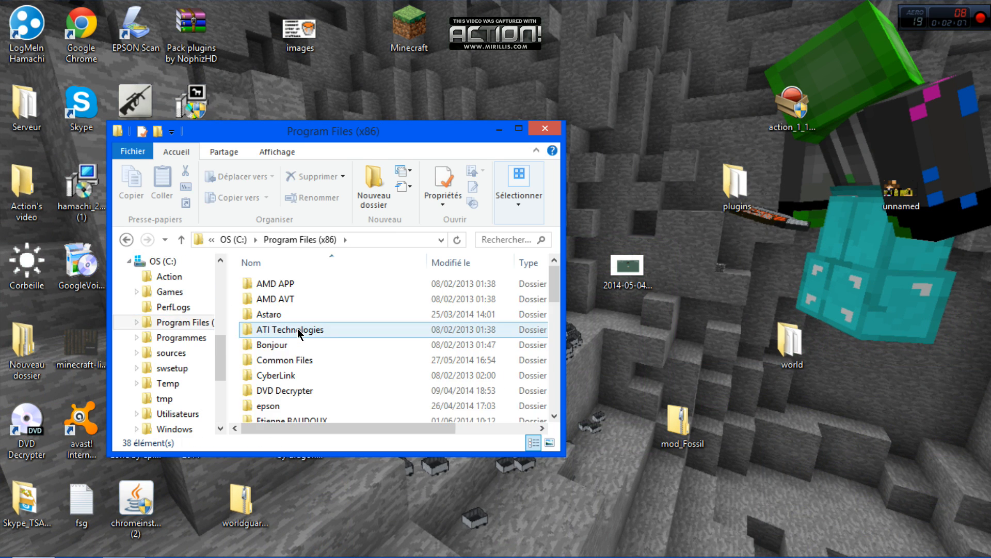
scroll(289, 304, "down", 1)
scroll(290, 309, "down", 2)
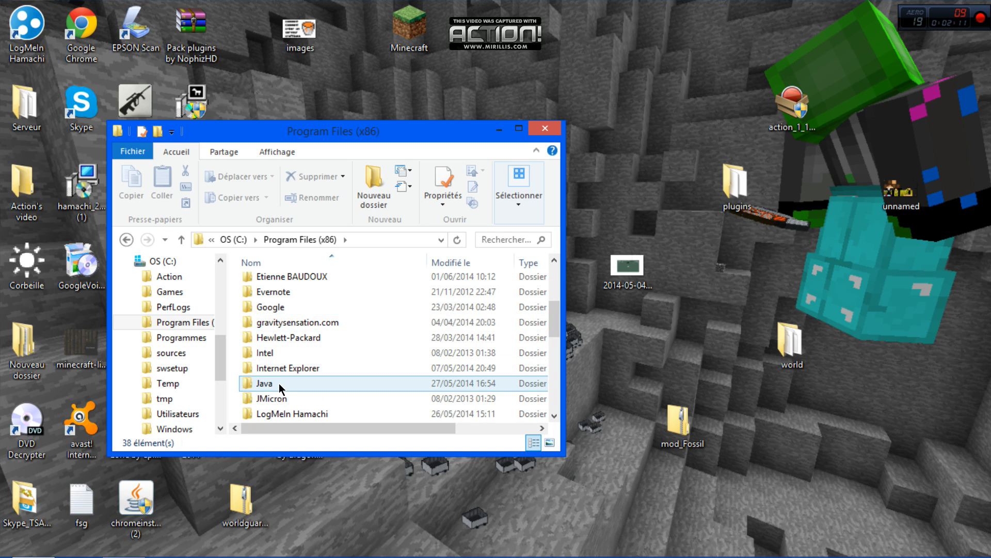
double_click(279, 384)
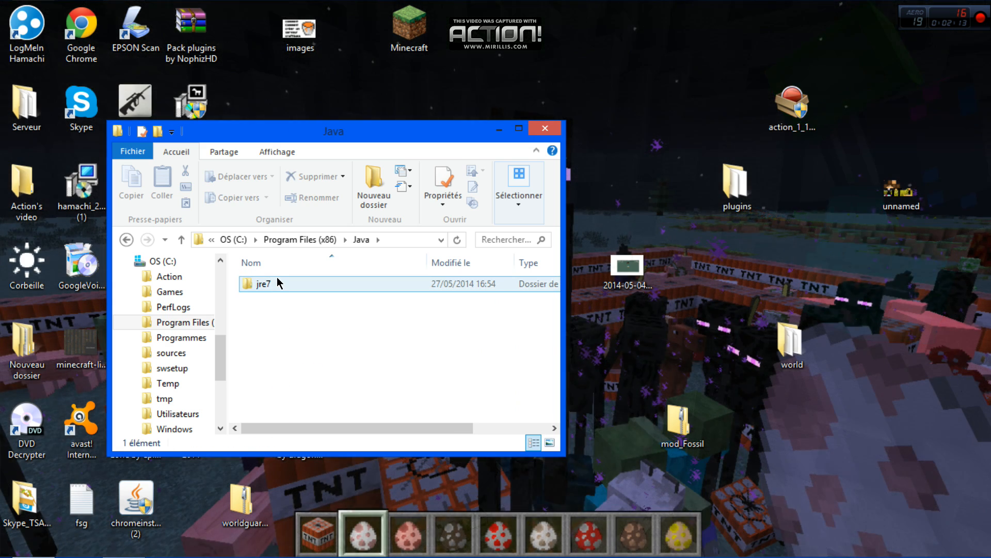
double_click(277, 283)
double_click(283, 285)
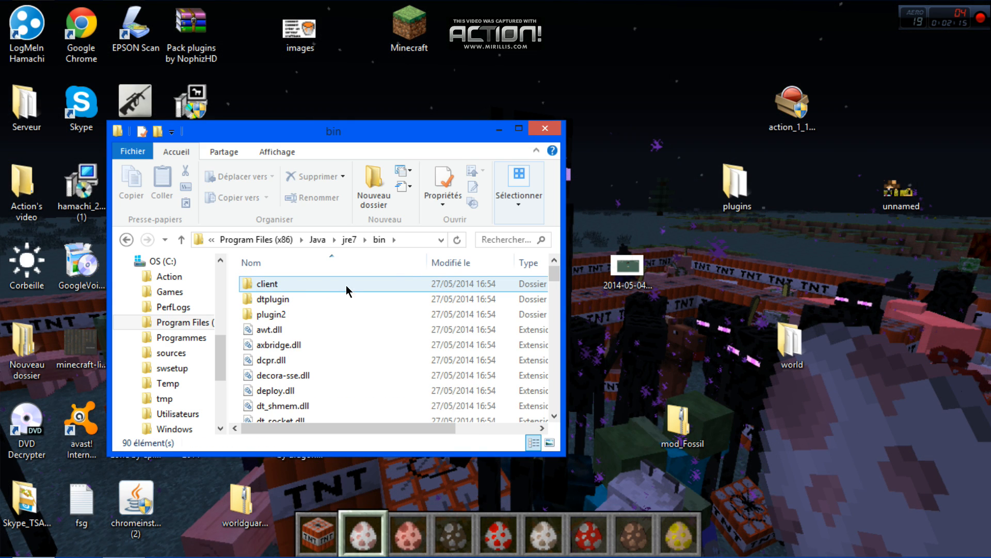
left_click(407, 240)
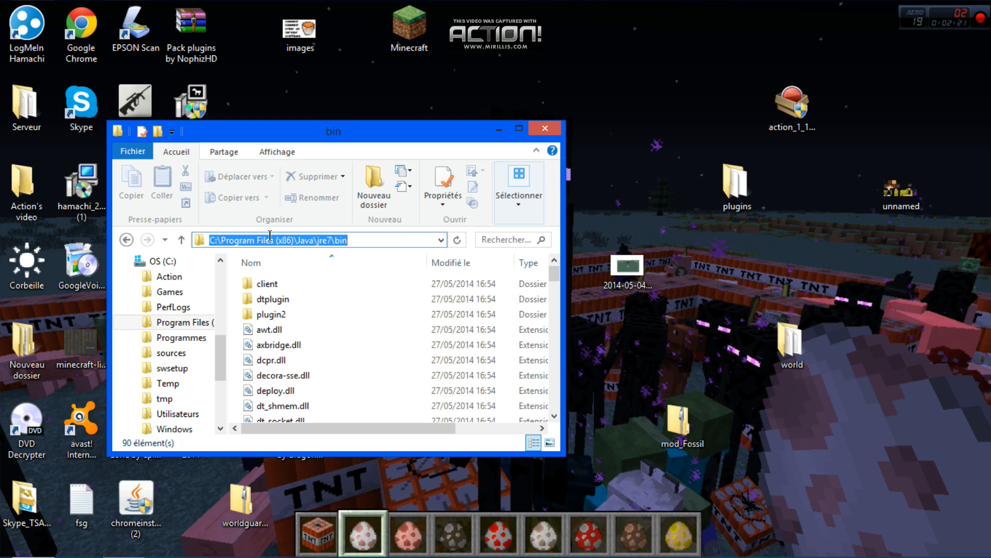
- Open the computer's properties and bring up the environment variables from the advanced system settings
left_click_drag(221, 355, 220, 339)
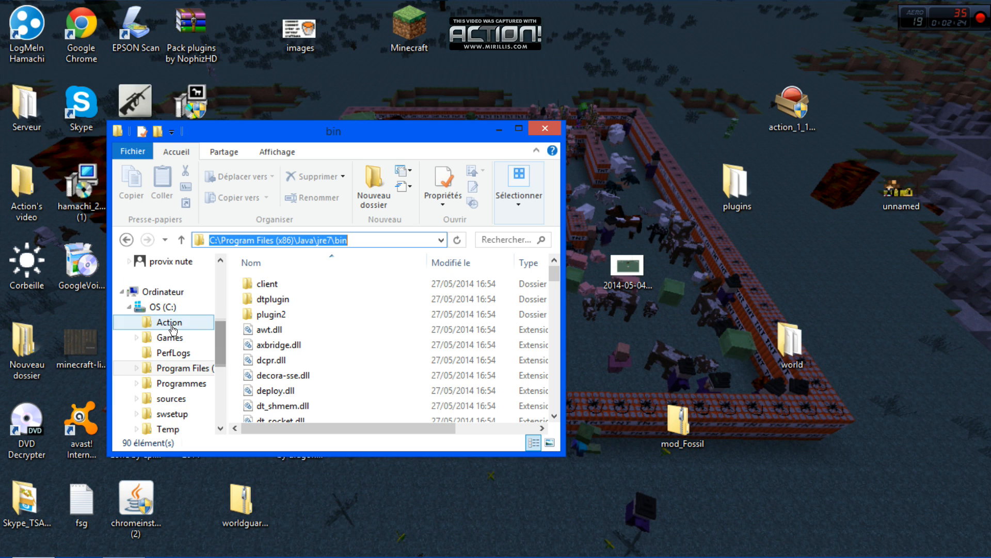
left_click(166, 292)
right_click(166, 292)
left_click(220, 475)
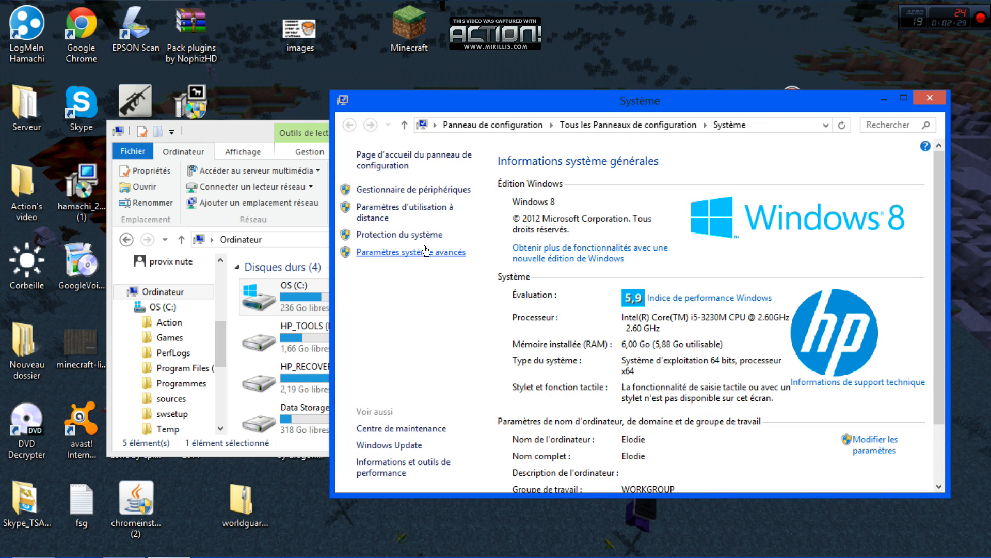
left_click(426, 253)
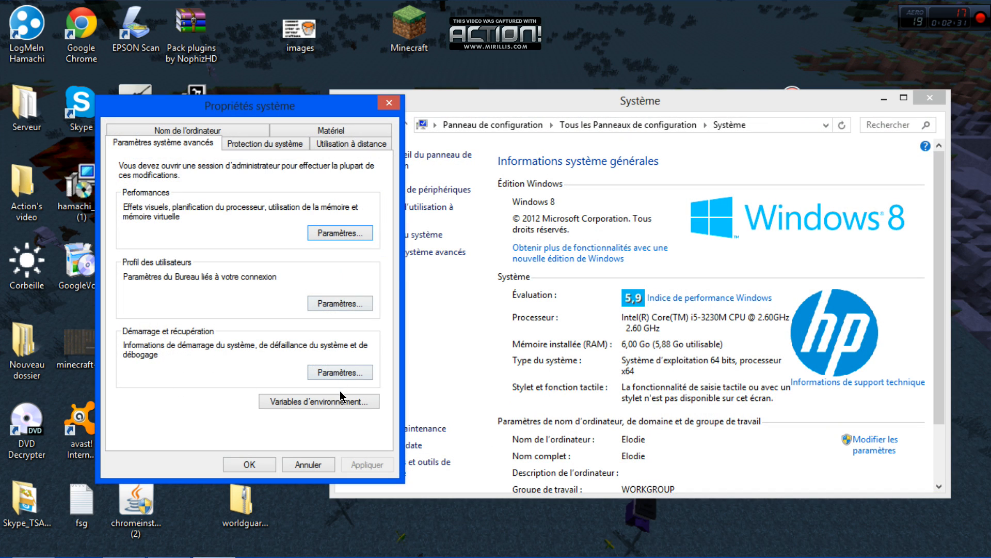
left_click(341, 402)
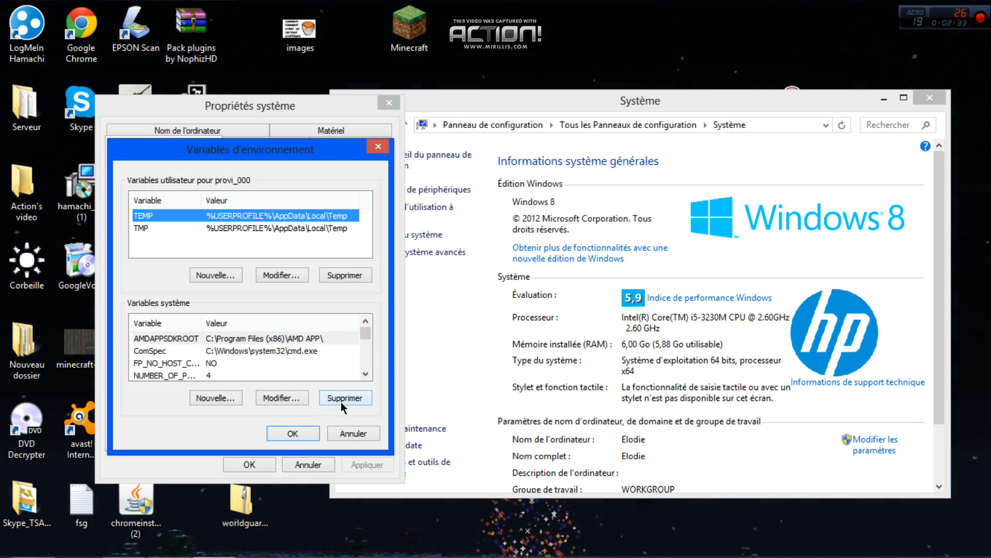
- Create a user variable named PATH with the value C:\Program Files (x86)\Java\jre7\bin
left_click(221, 277)
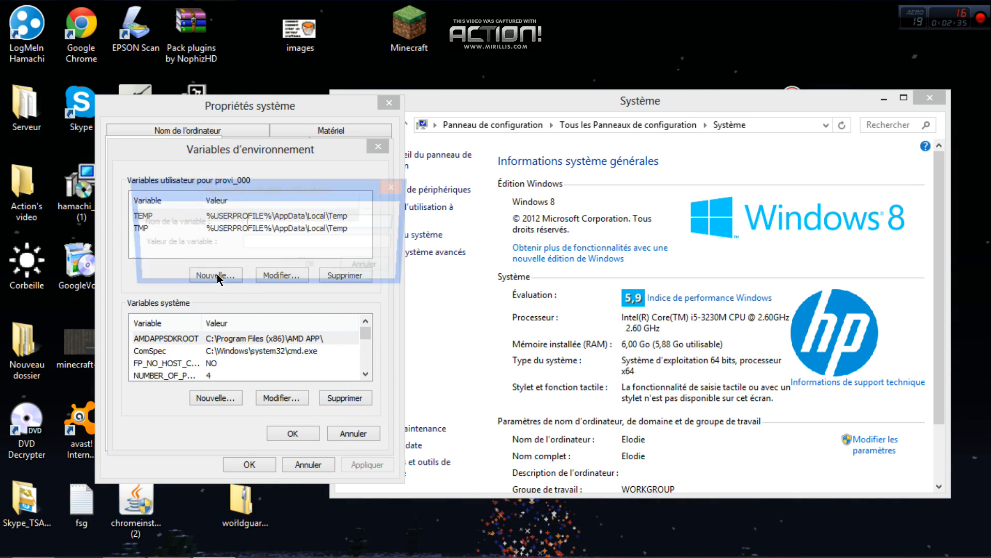
left_click(397, 187)
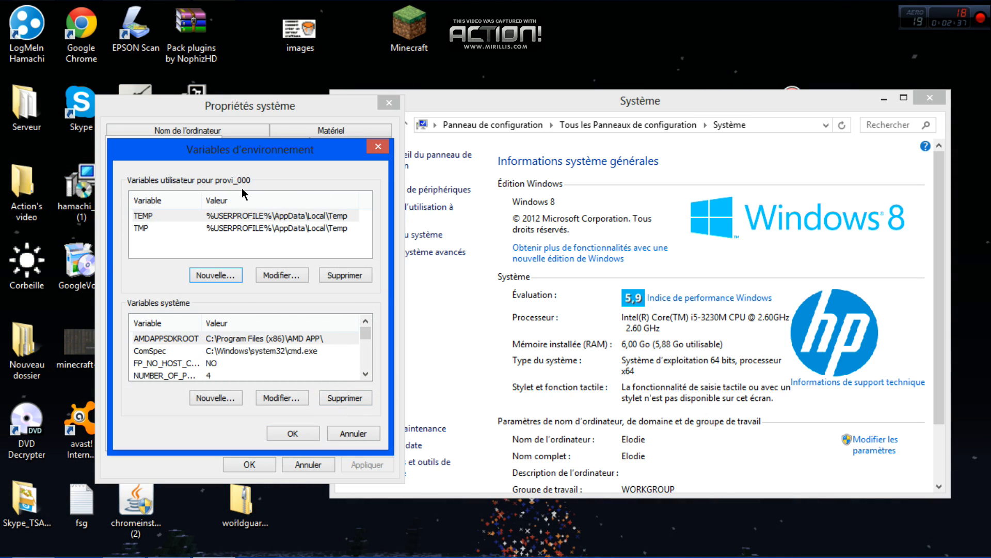
left_click(219, 276)
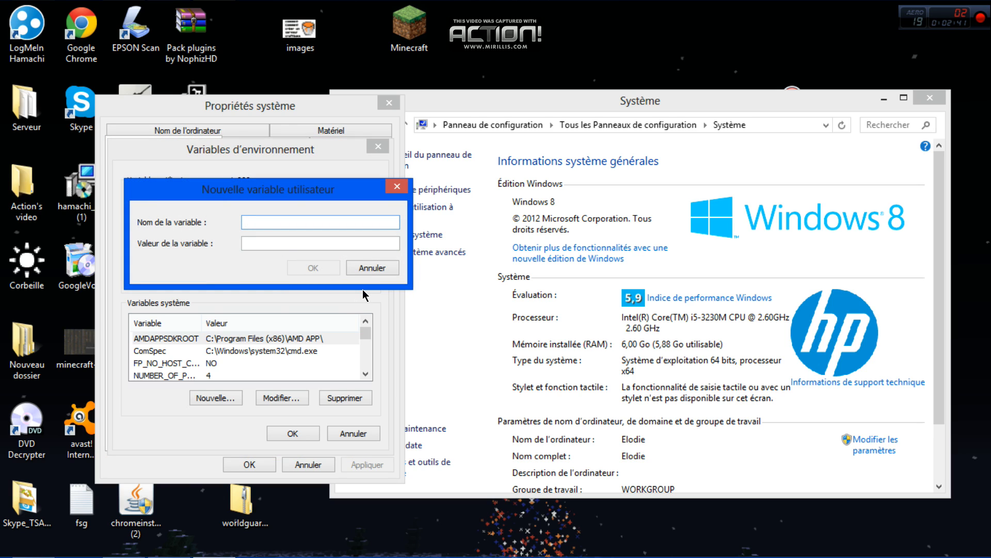
type("PATH")
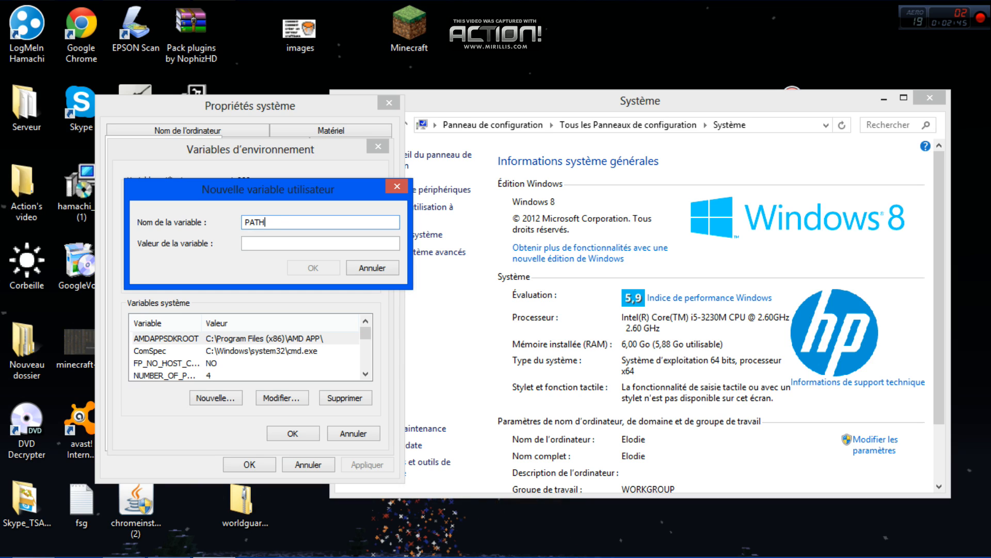
left_click(321, 244)
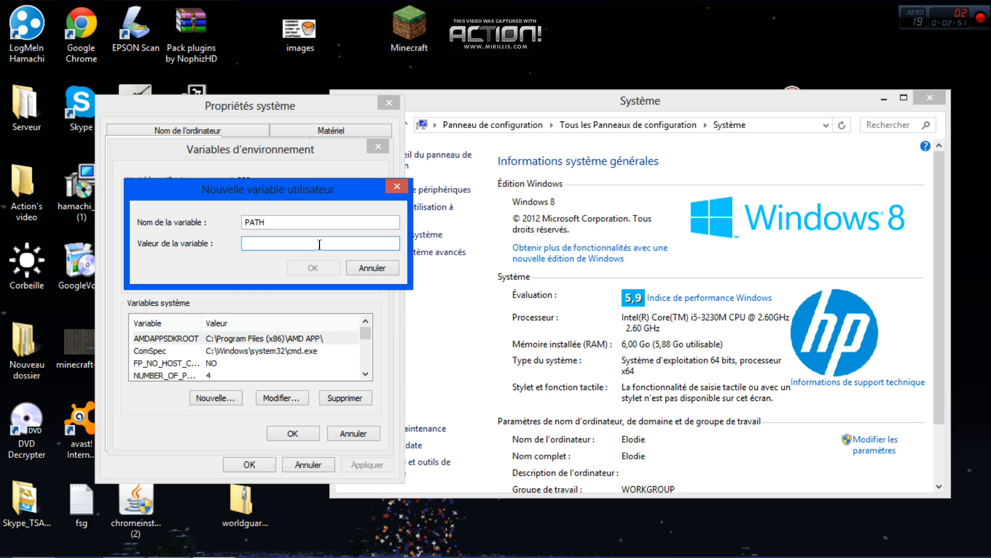
type("C:\\Program Files (x86)\\Java\\jre7\\bin")
left_click(314, 268)
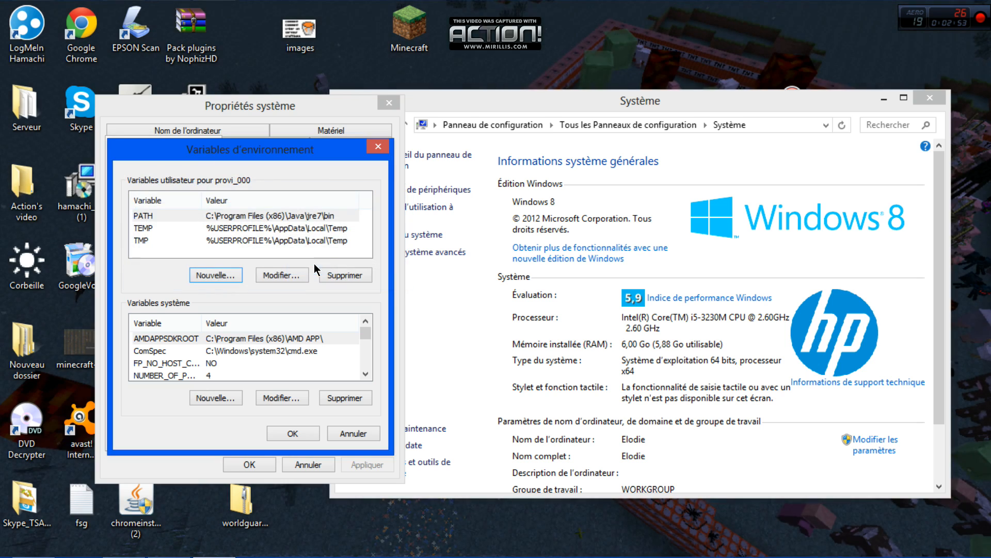
- Create a user variable named CLASSPATH with the value C:\Program Files (x86)\Java\jre7\bin
left_click(214, 276)
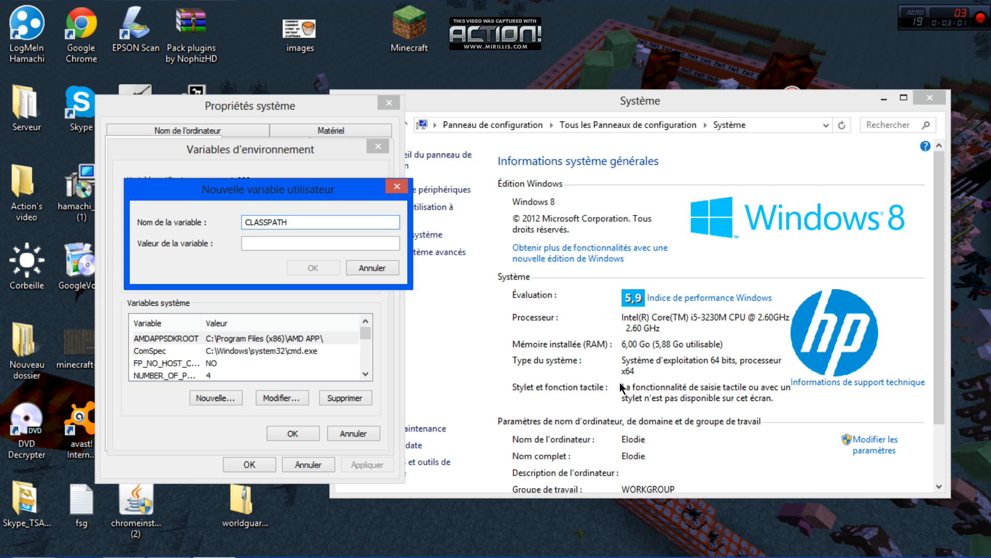
left_click(373, 243)
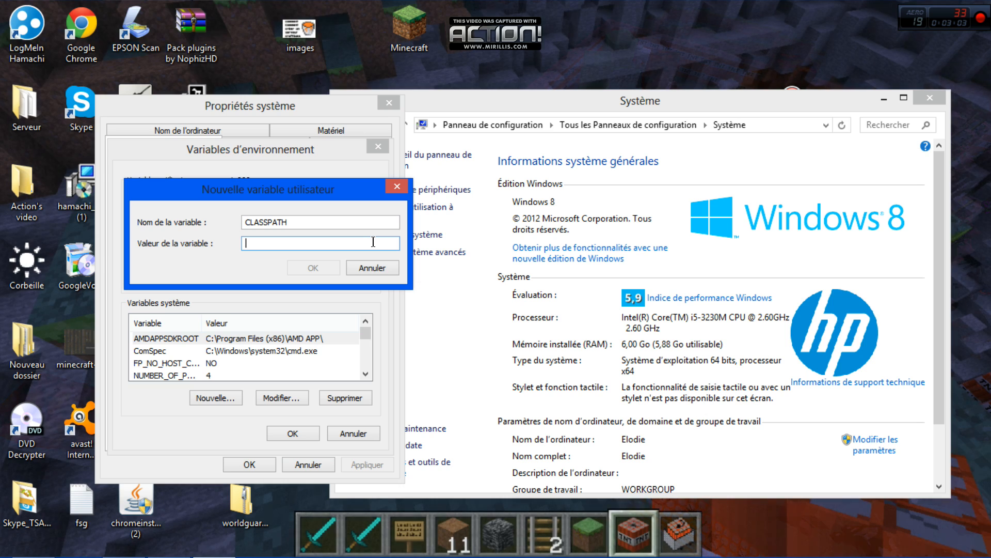
type("C:\\Program Files (x86)\\Java\\jre7\\bin")
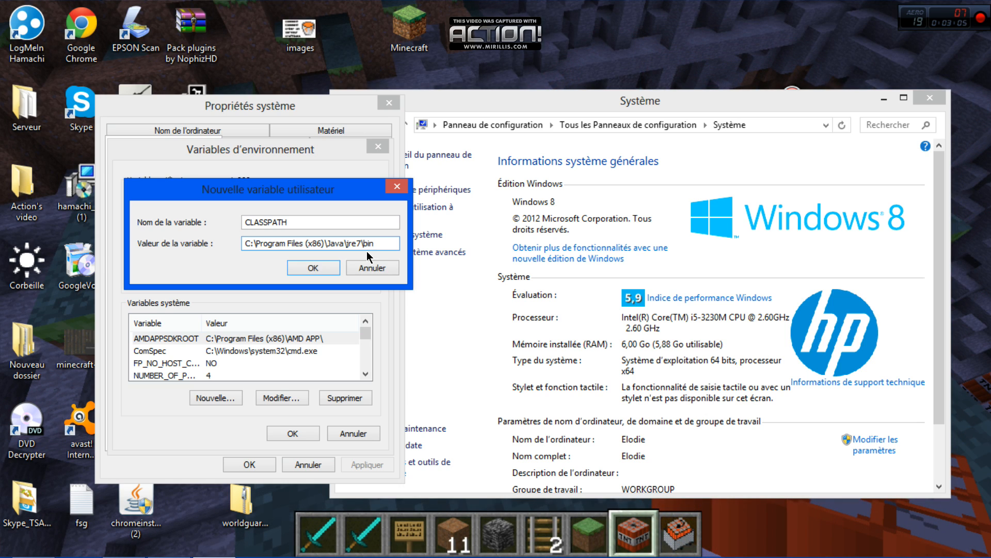
left_click(324, 266)
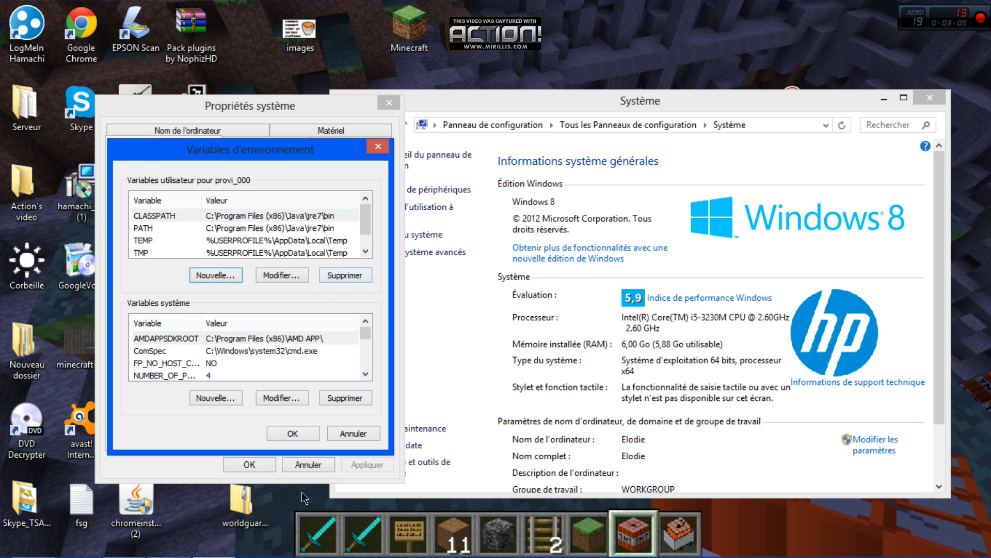
- Confirm the environment variables and system properties, and close the Système and Ordinateur windows
left_click(291, 433)
left_click(259, 461)
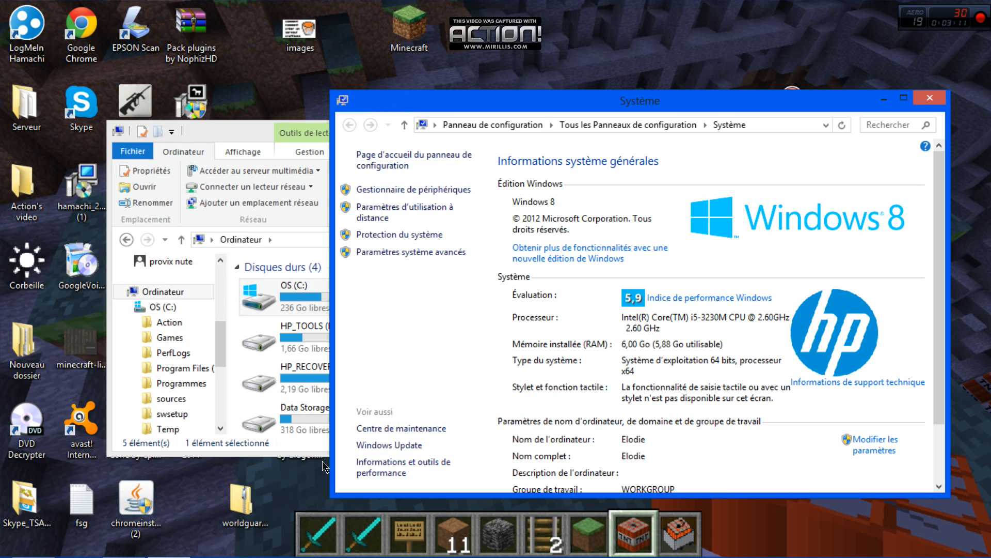
left_click(930, 98)
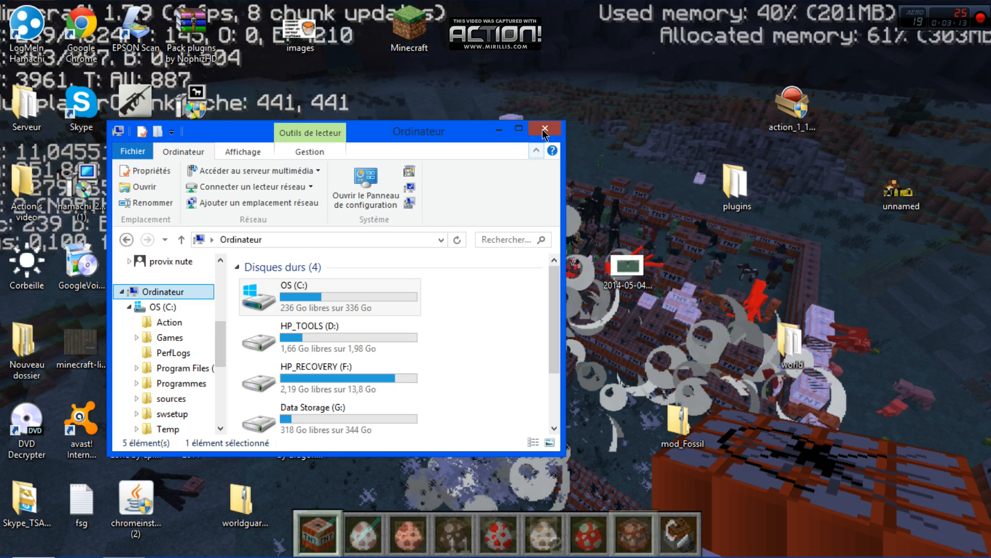
left_click(542, 137)
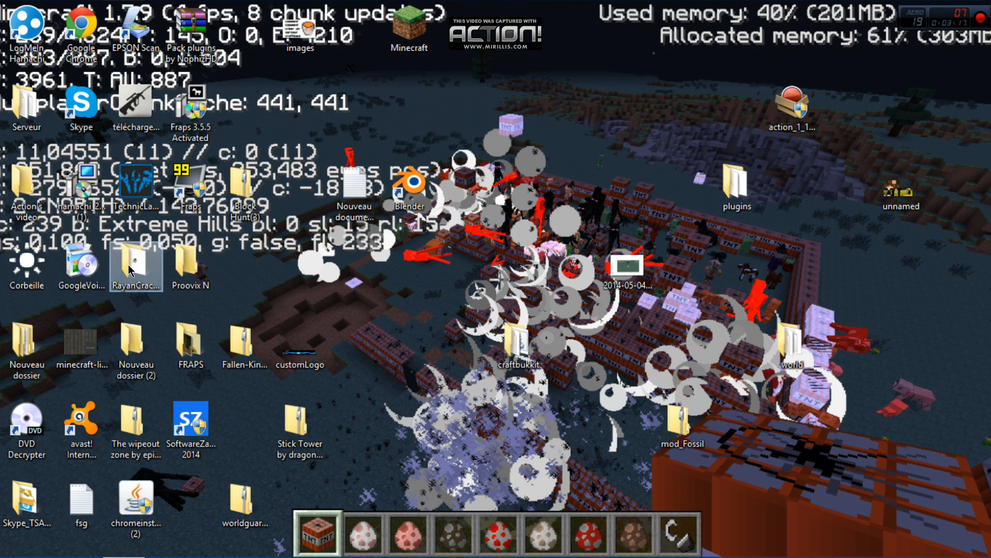
- Move Nouveau document texte from the craftbukkit folder to the Corbeille and empty it permanently
double_click(511, 350)
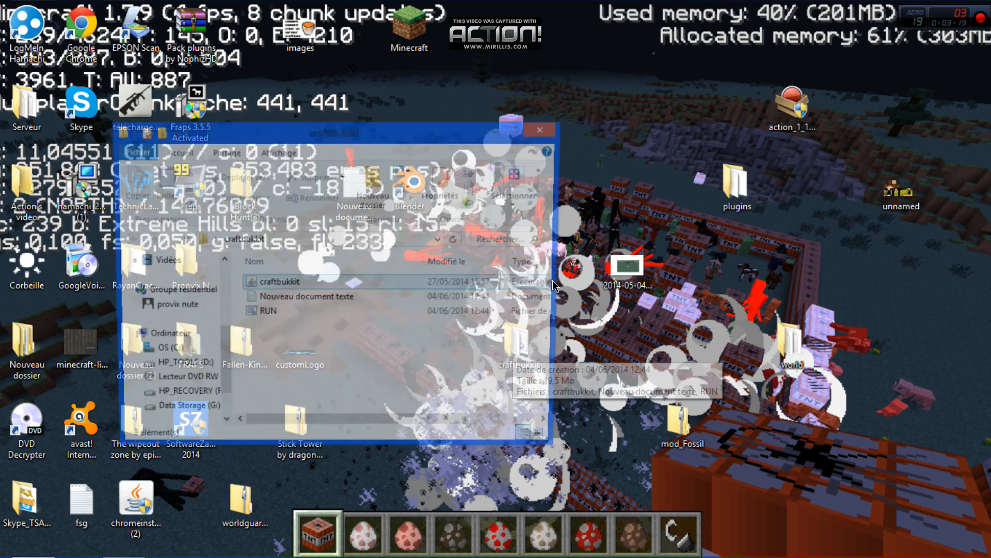
left_click(269, 313)
left_click(272, 299)
left_click_drag(273, 298, 44, 252)
right_click(51, 261)
left_click(103, 299)
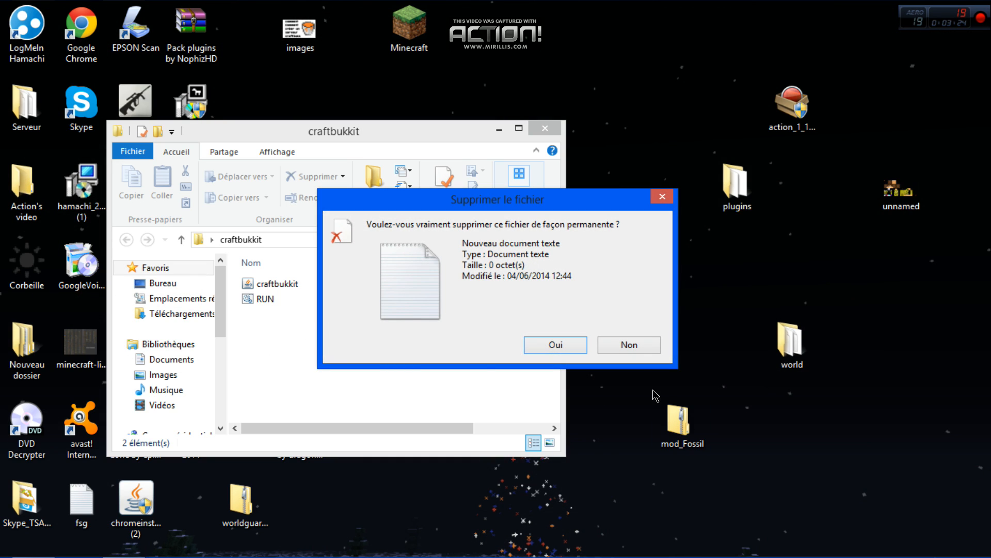
left_click(568, 346)
- Launch the RUN batch file in the craftbukkit folder to start the server
left_click(269, 300)
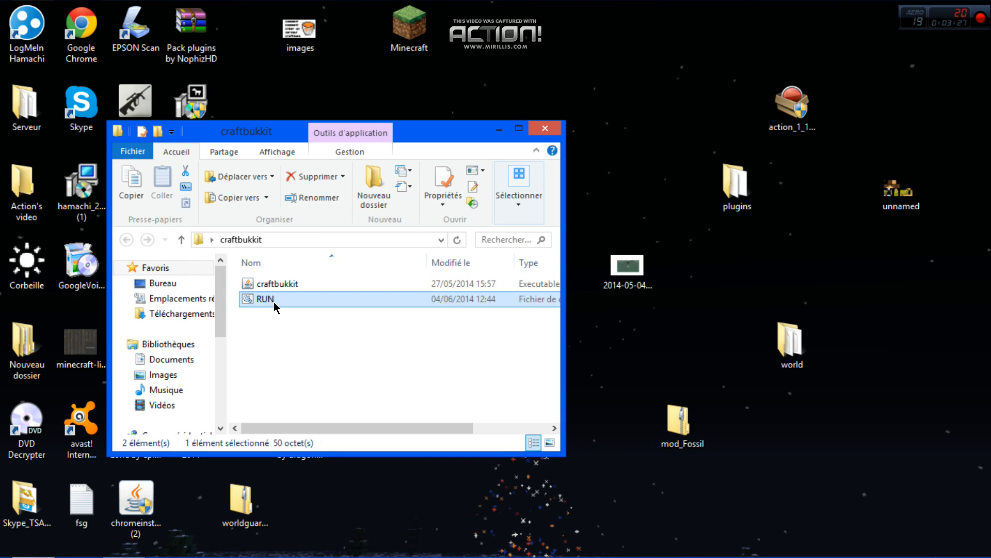
left_click(277, 314)
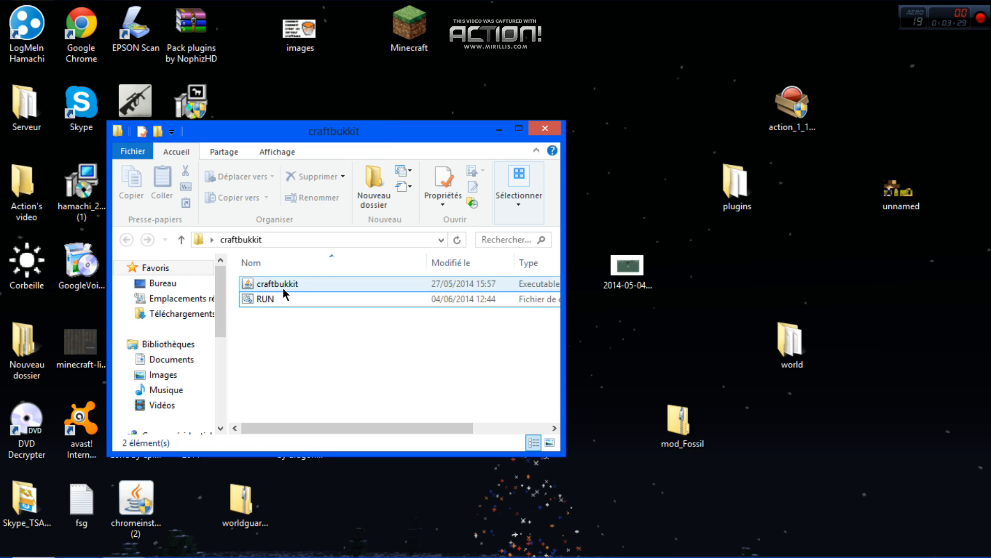
left_click(286, 299)
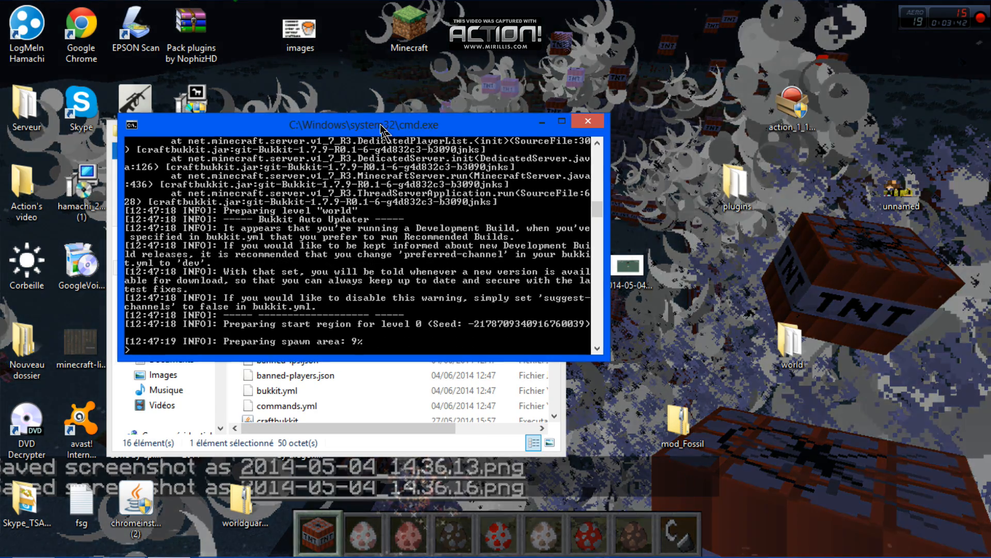
- Place the server console beside the craftbukkit folder window and look over the generated server files
left_click_drag(377, 129, 742, 118)
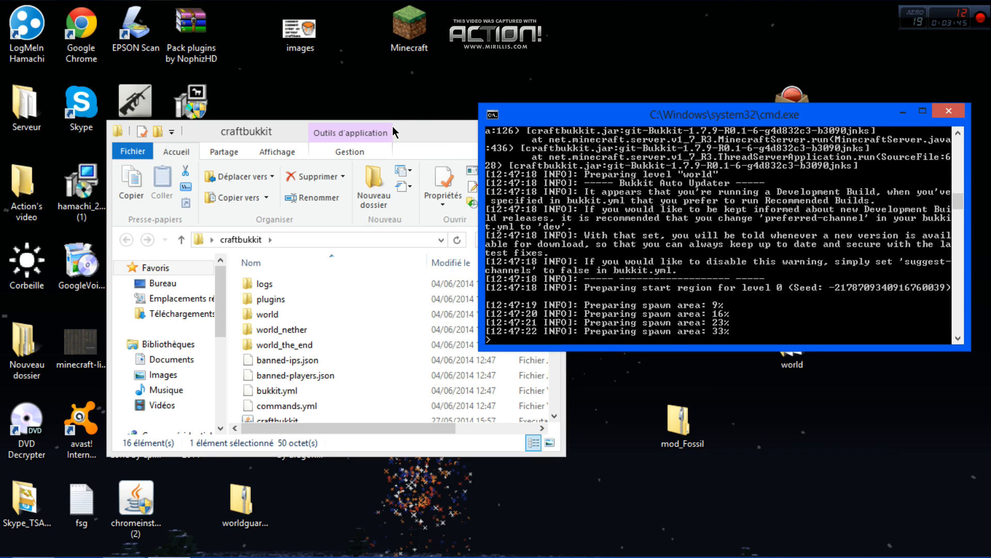
left_click(424, 120)
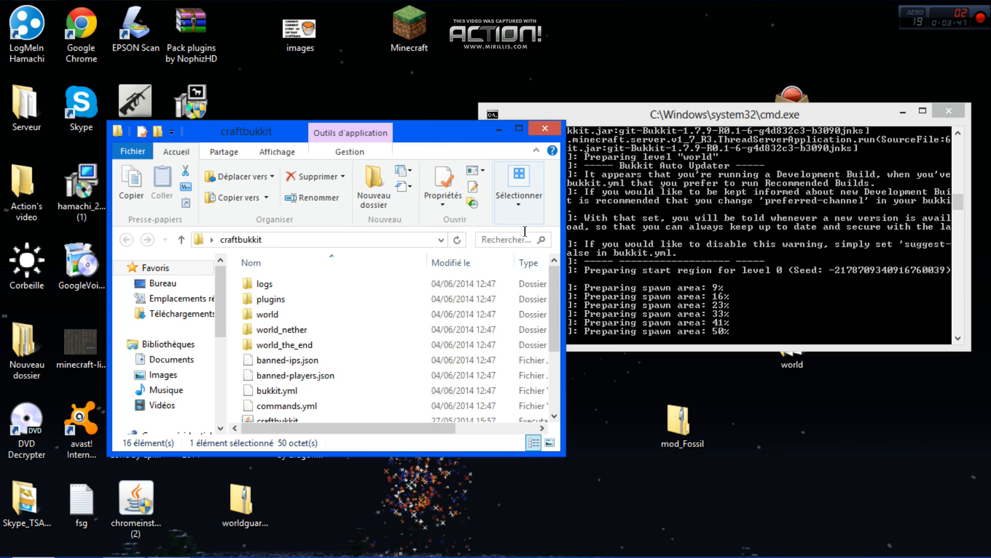
left_click_drag(550, 309, 564, 260)
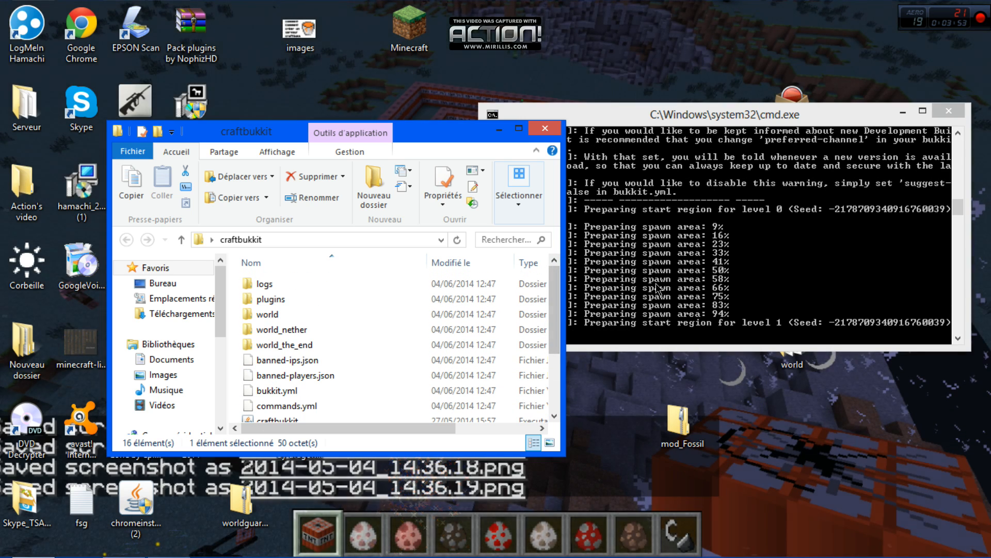
- Look inside the world_the_end and world_nether folders, and check the console's spawn area preparation
left_click(656, 288)
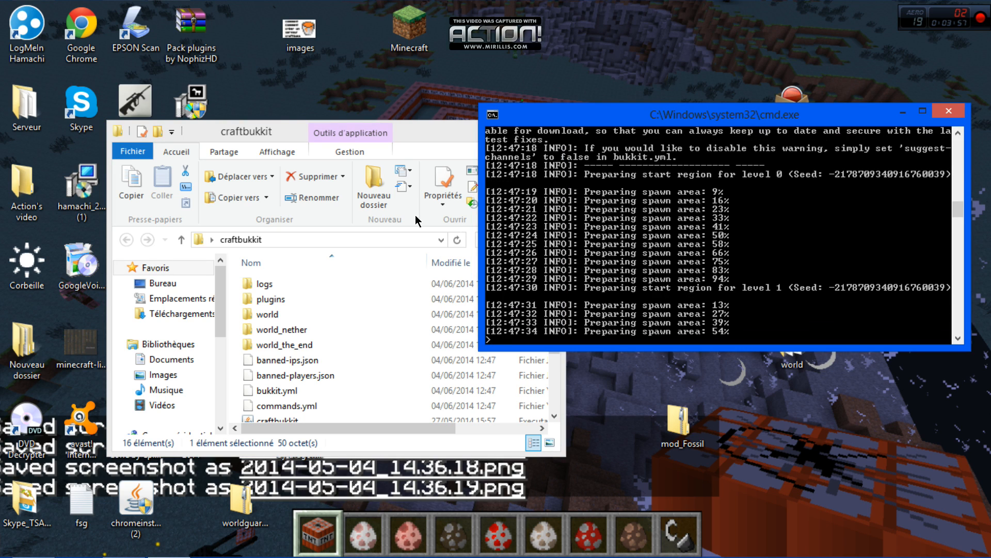
double_click(280, 345)
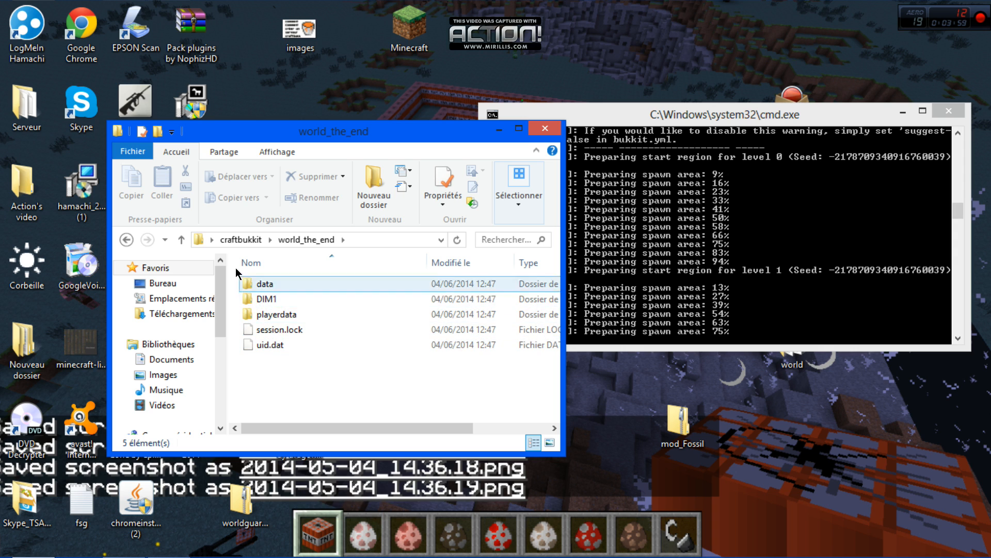
left_click(126, 239)
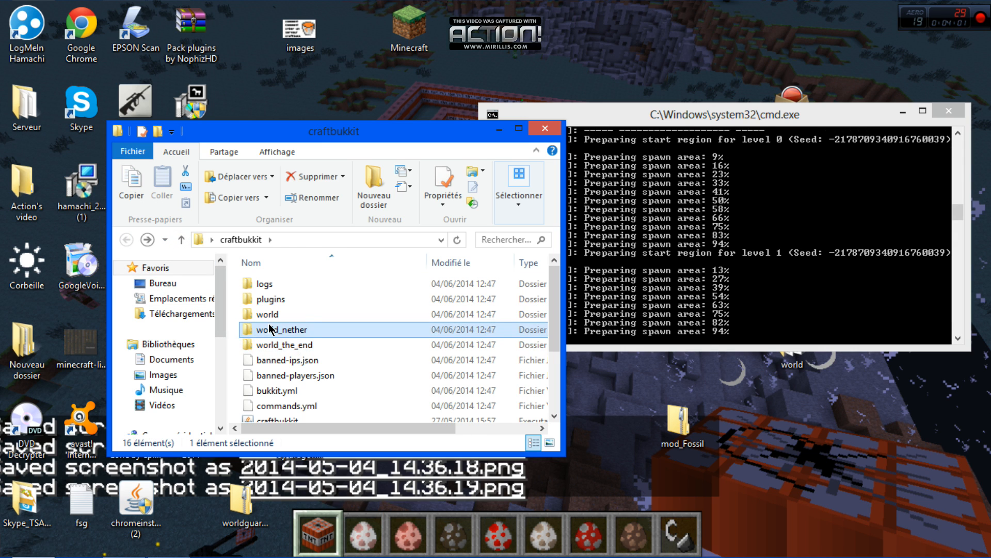
double_click(272, 329)
left_click(127, 239)
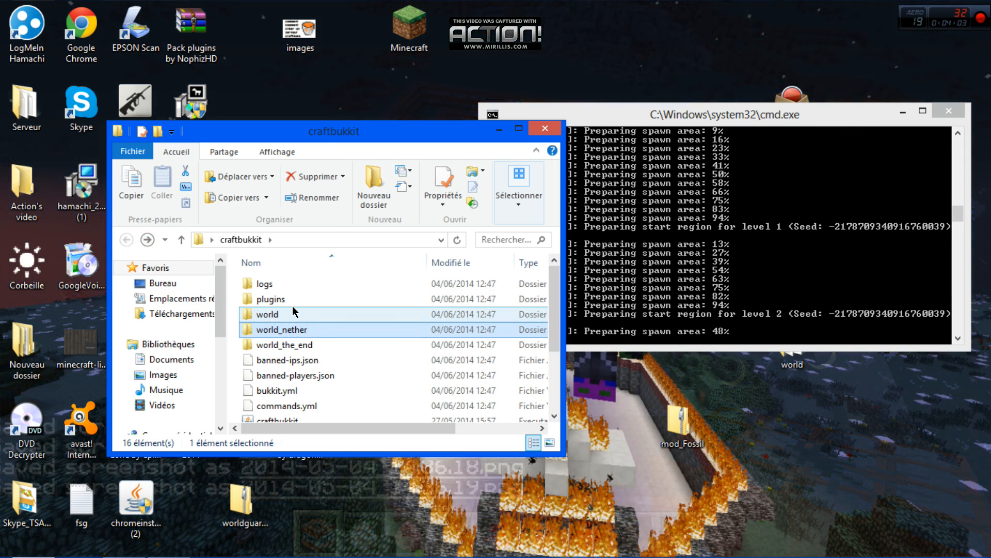
left_click(269, 314)
left_click(274, 310)
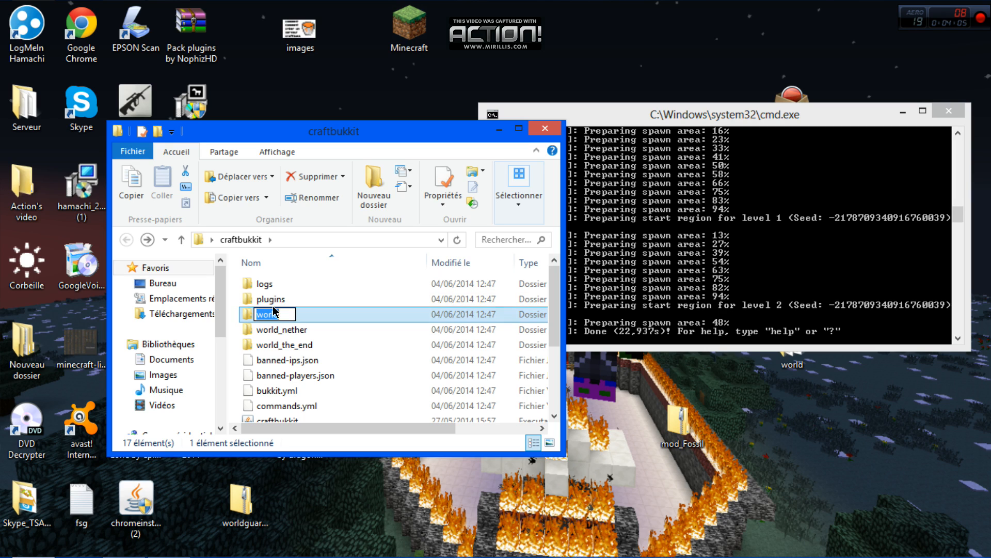
left_click(658, 344)
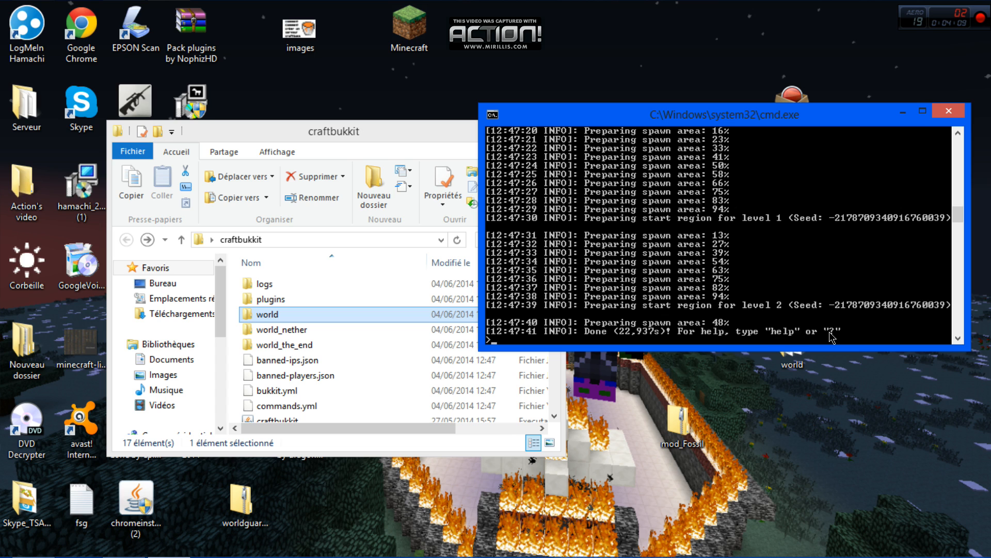
left_click(349, 144)
- Stop the server with the stop command in the console and dismiss the finished console window
left_click(686, 299)
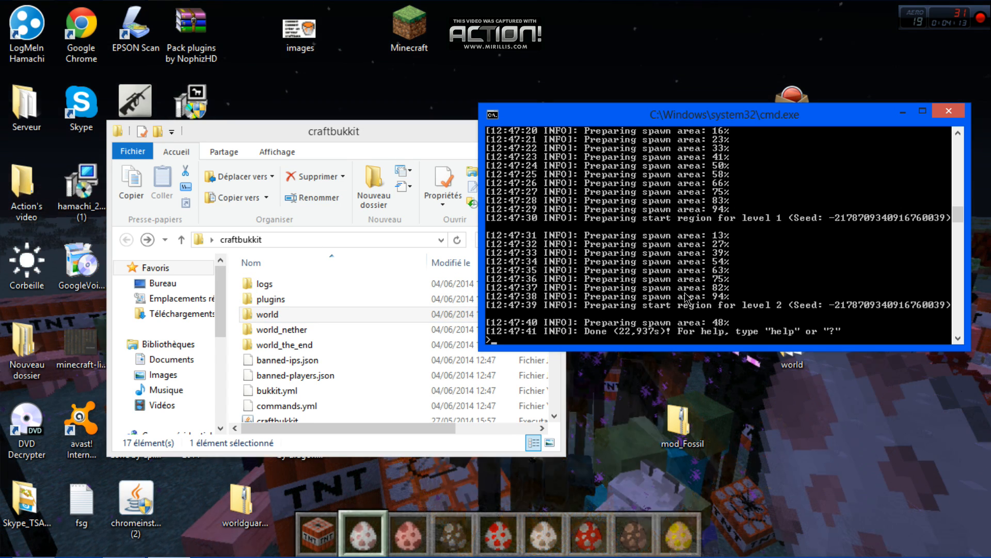
type("stop")
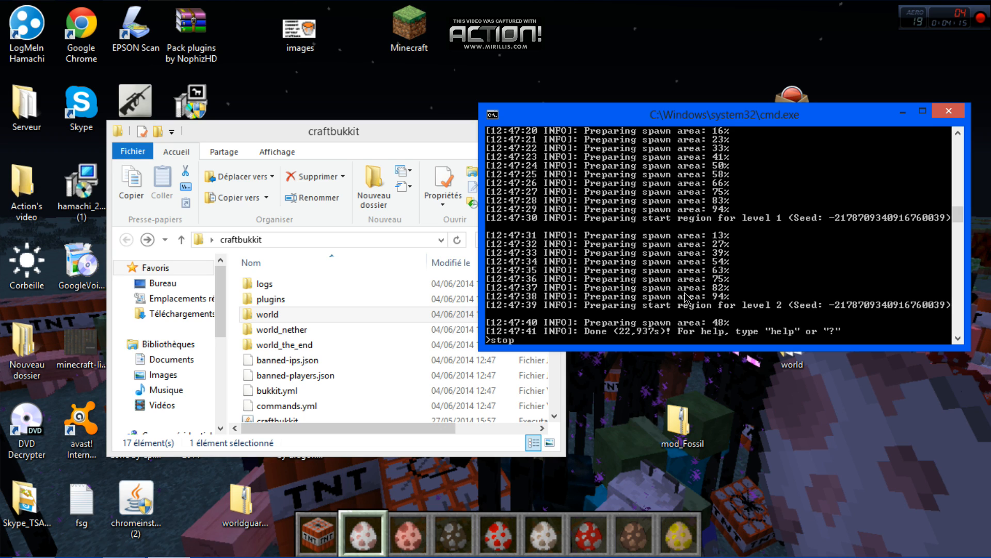
key("Return")
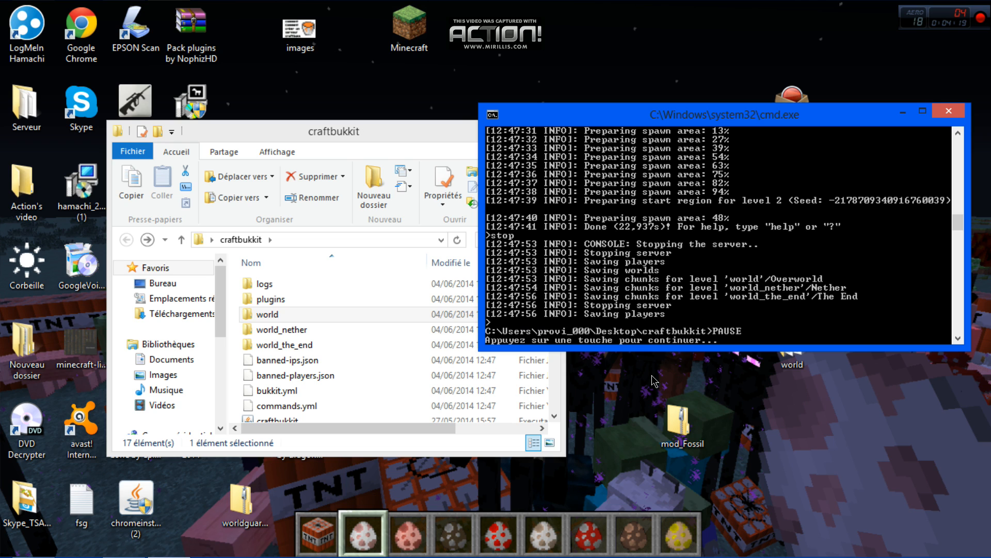
key("Return")
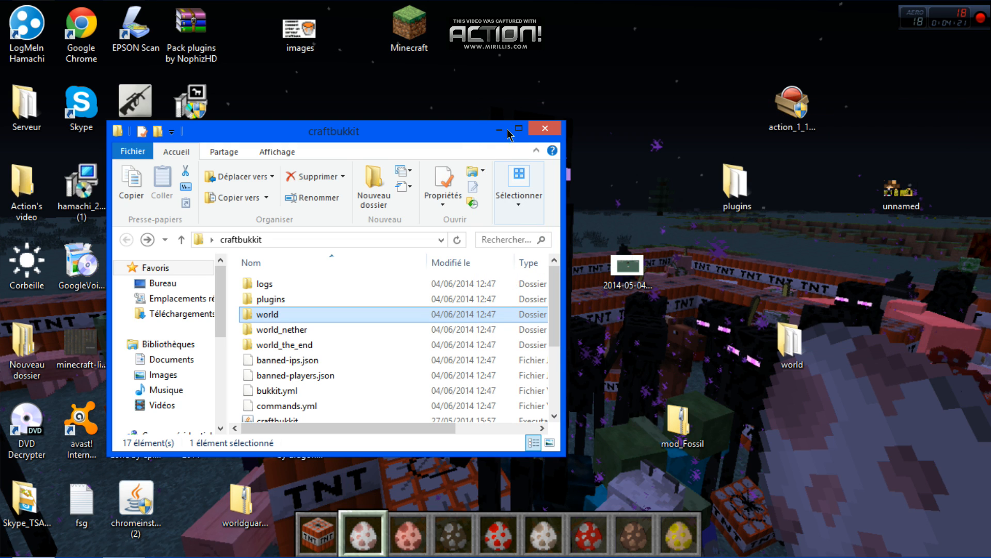
- Maximize the craftbukkit folder window and open the server properties file, placing its text window over the folder
left_click(518, 129)
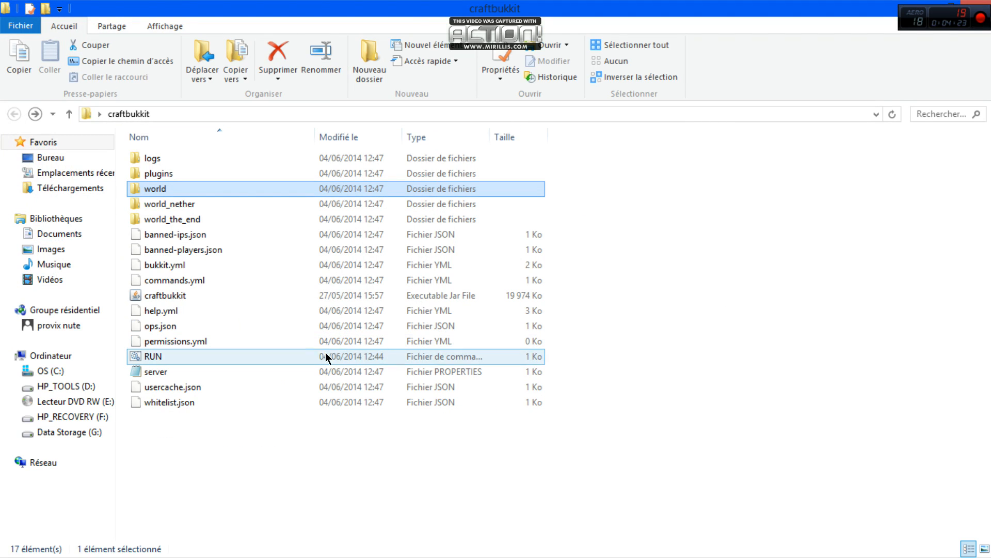
left_click(187, 373)
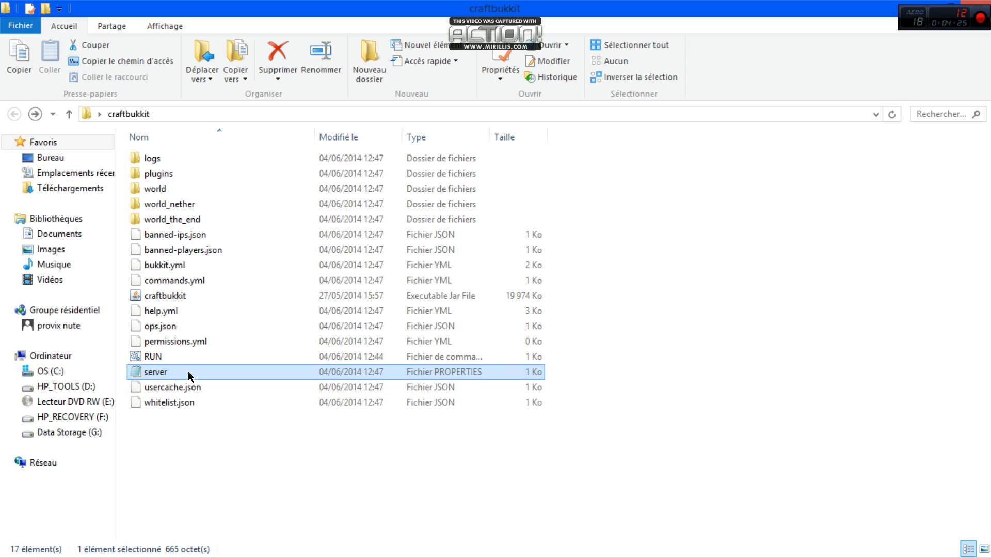
double_click(198, 375)
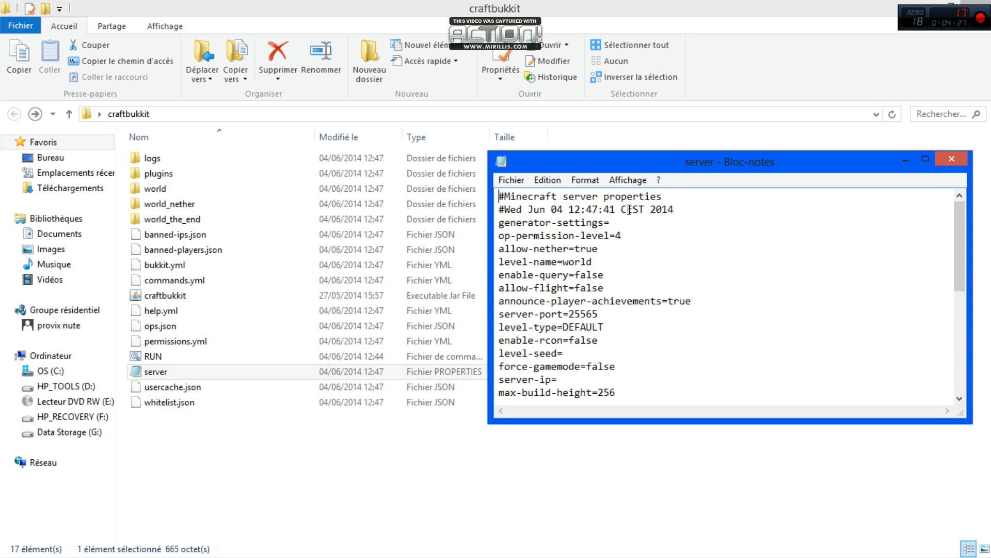
left_click_drag(685, 168, 623, 158)
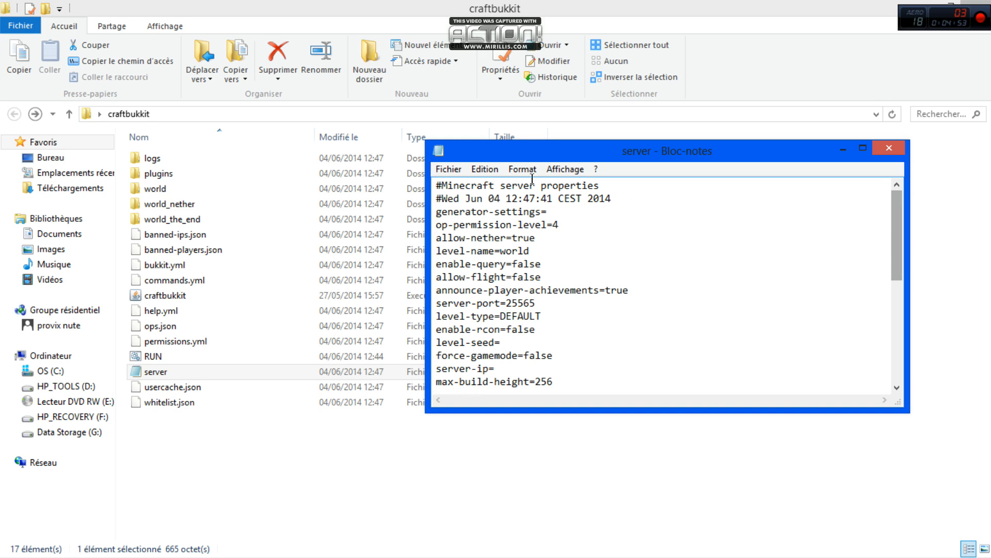
- Look over the first settings of the server properties file and select the level-name value
left_click_drag(431, 201, 550, 222)
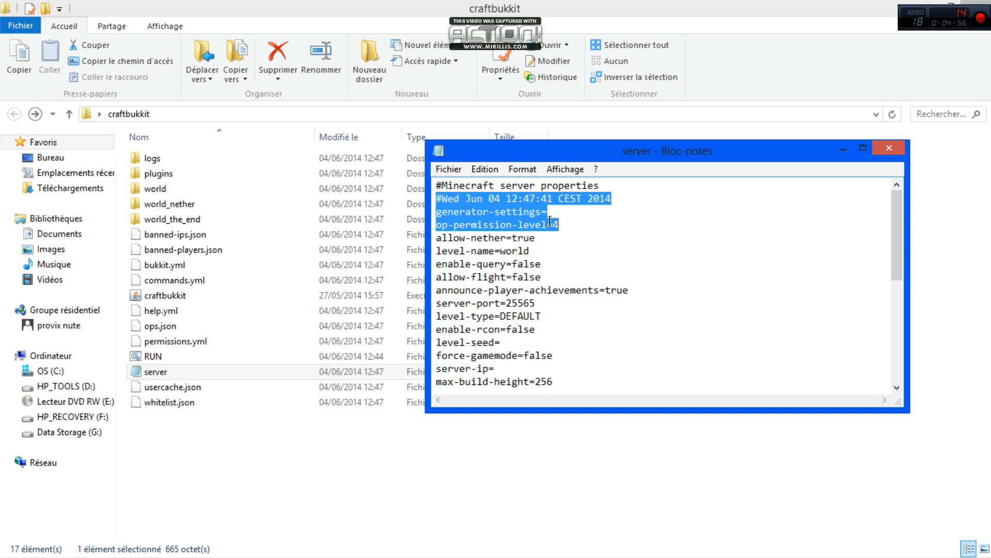
left_click(662, 234)
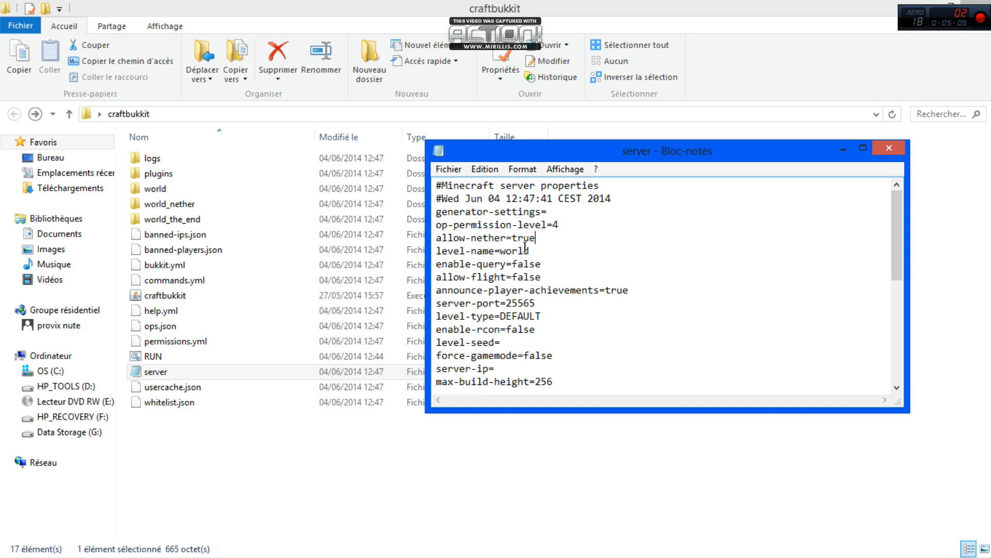
left_click_drag(530, 250, 500, 251)
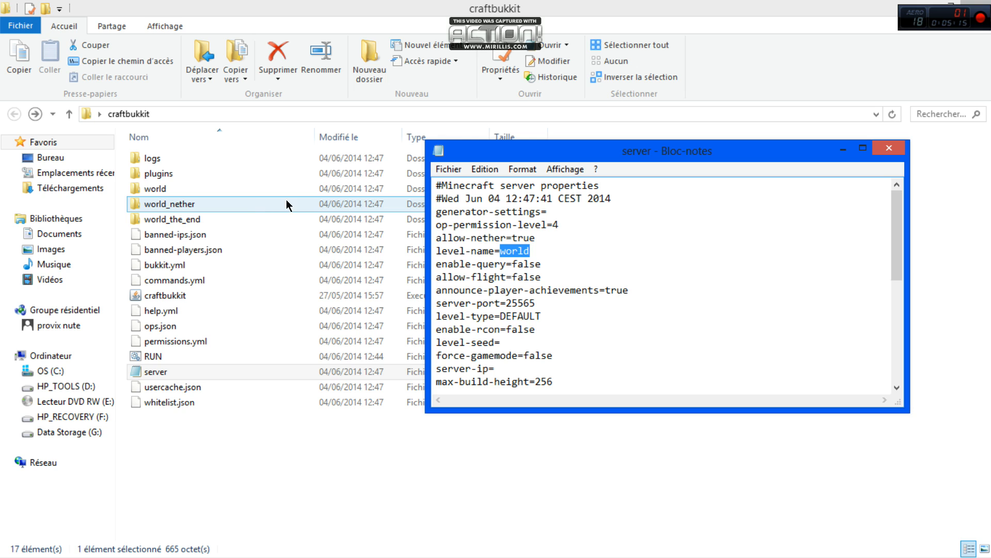
- Create a new folder named sgsg in the craftbukkit folder
right_click(329, 481)
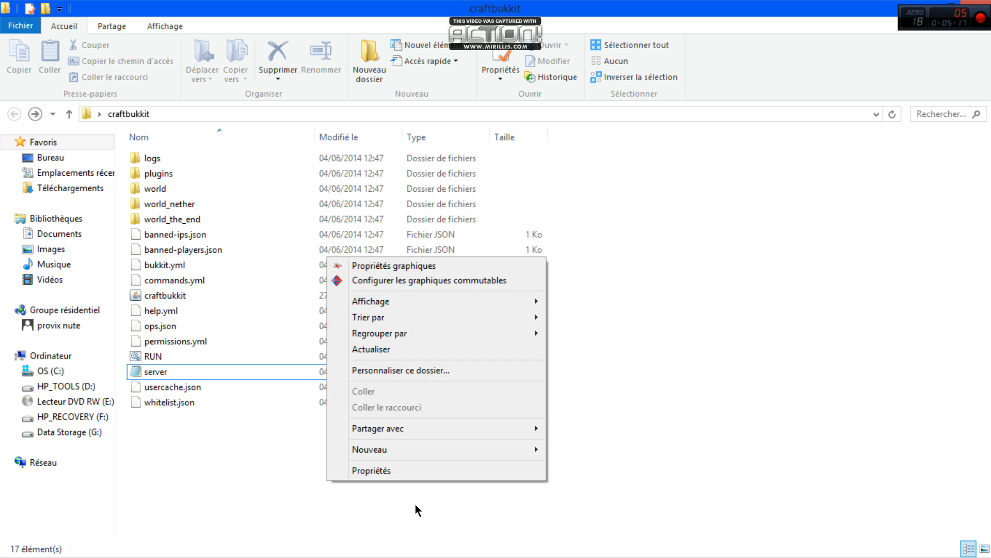
mouse_move(406, 455)
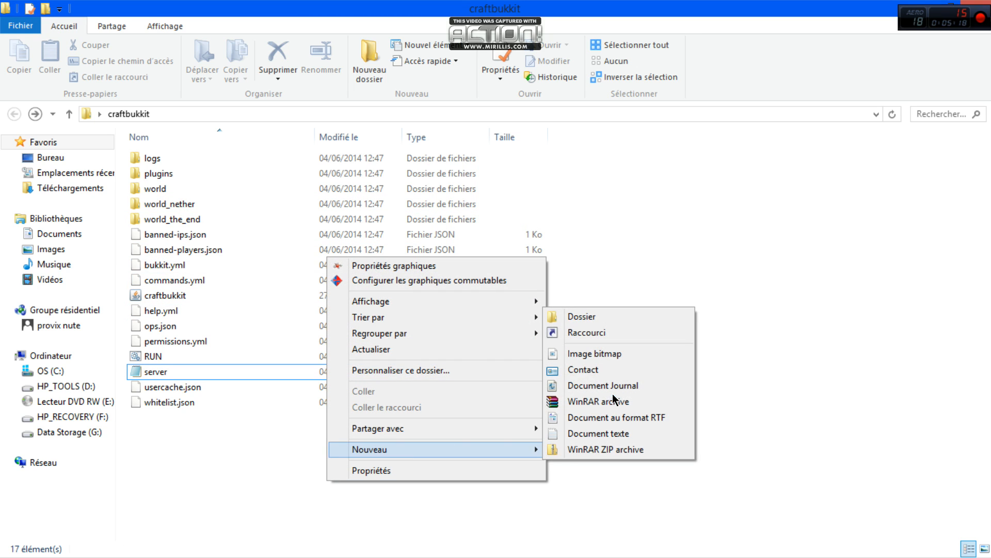
left_click(582, 316)
type("sgsg")
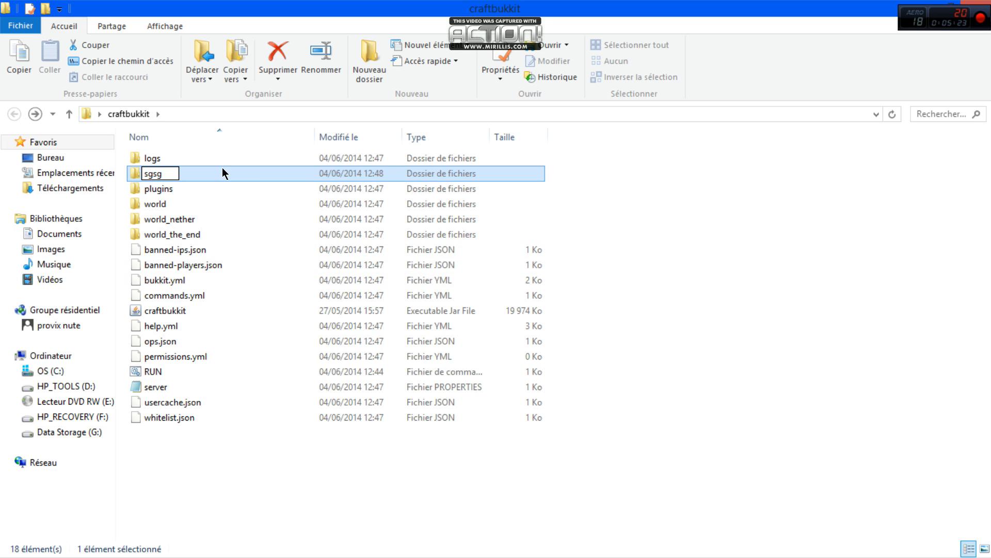
left_click(757, 215)
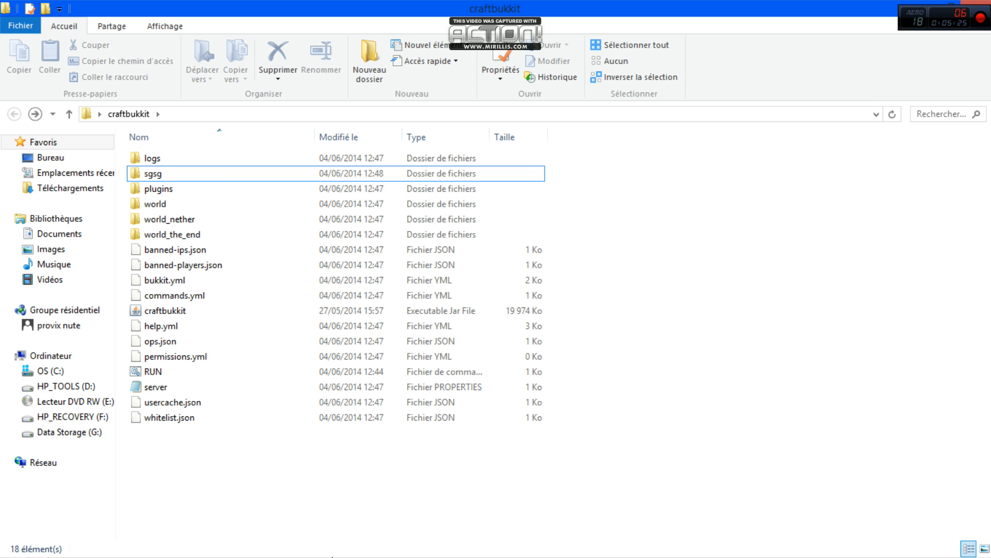
left_click(923, 2)
mouse_move(160, 540)
left_click(39, 543)
left_click(226, 392)
double_click(226, 393)
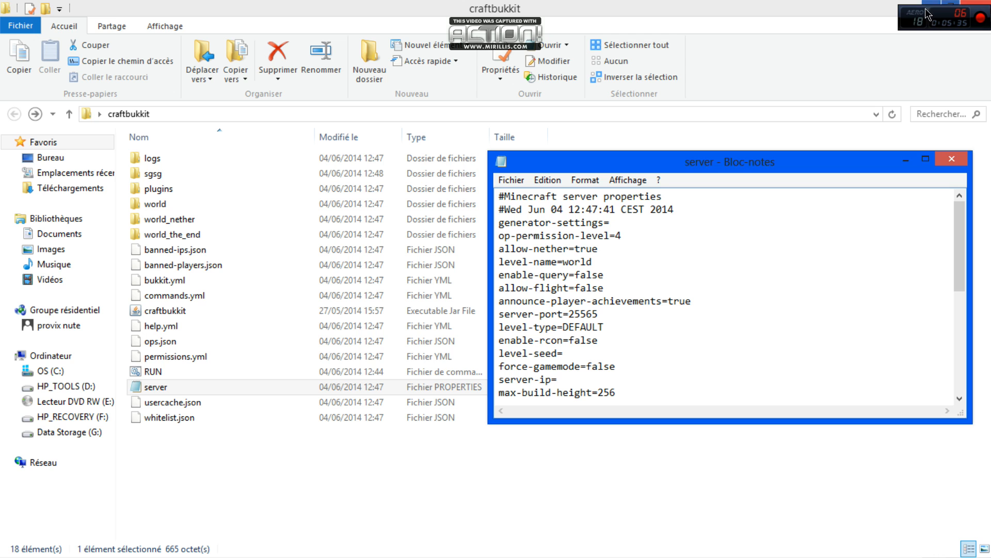
left_click(930, 4)
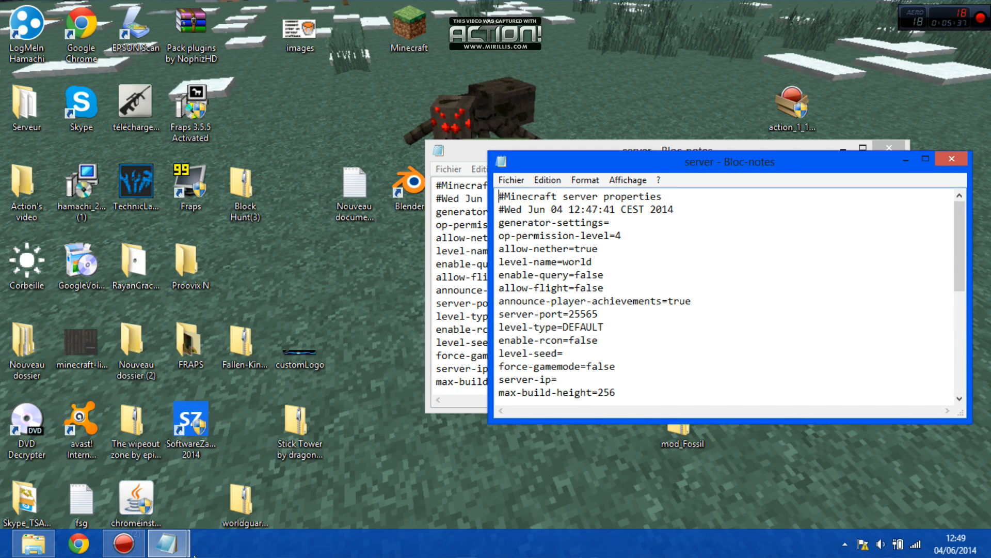
left_click(952, 158)
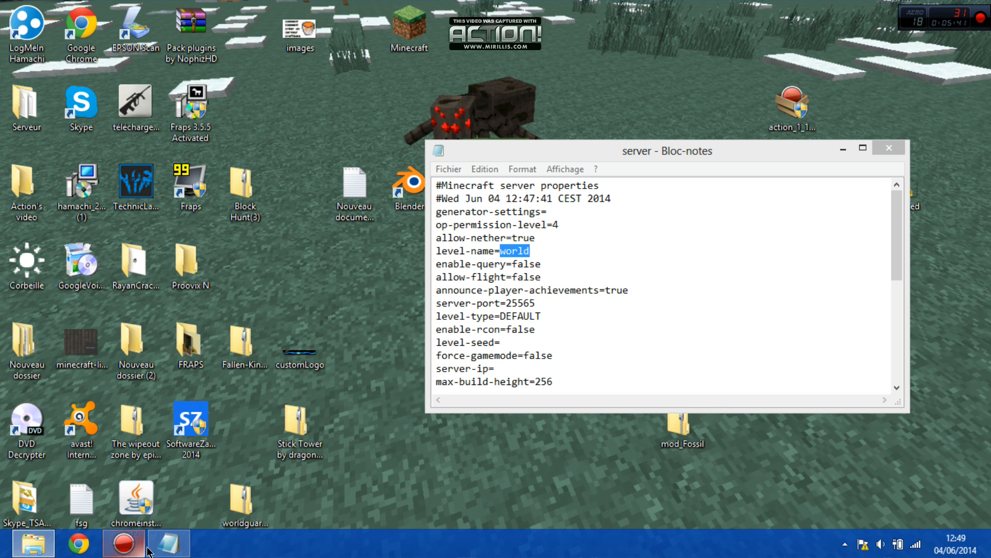
- Return to the open server properties file over the craftbukkit folder and set level-name to sgsg
left_click(165, 545)
left_click(165, 547)
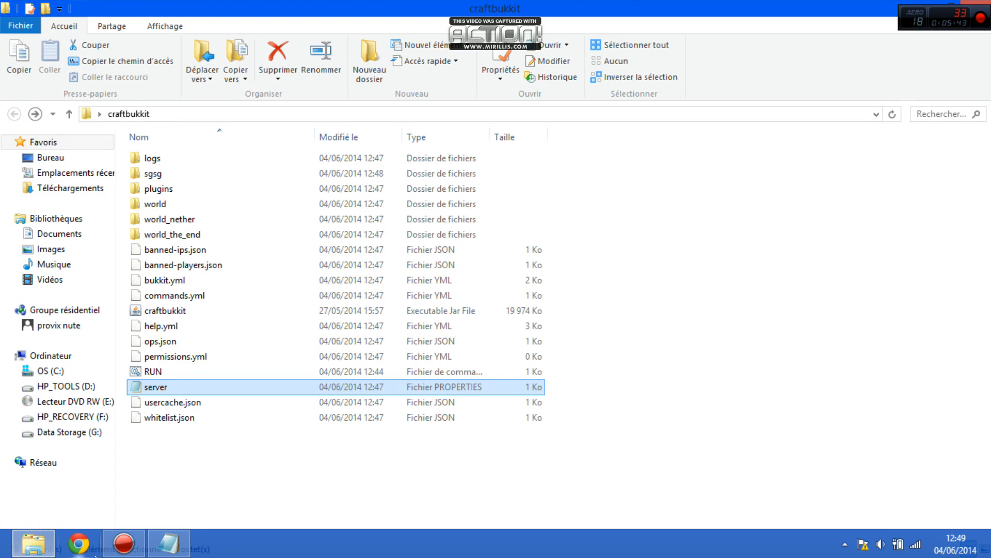
left_click(183, 552)
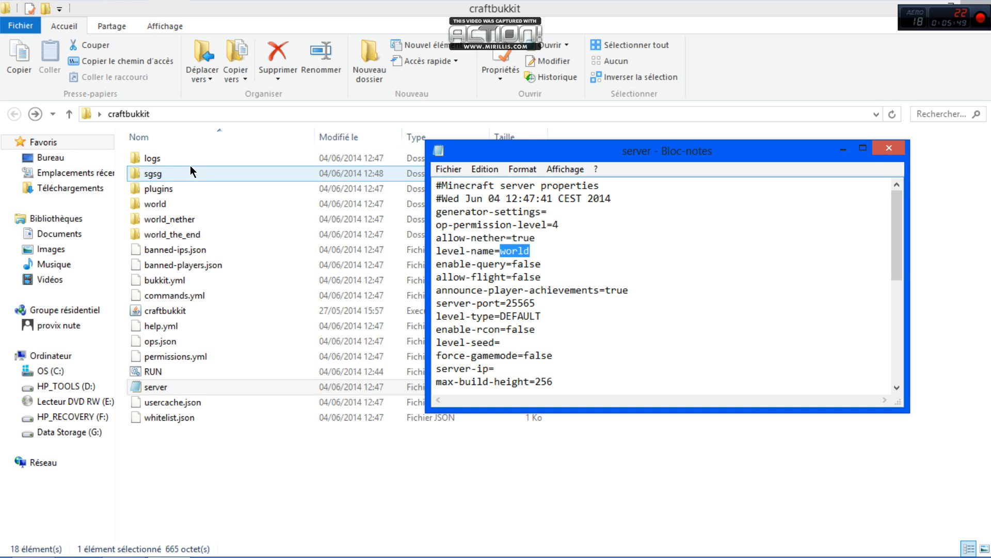
type("sgsg")
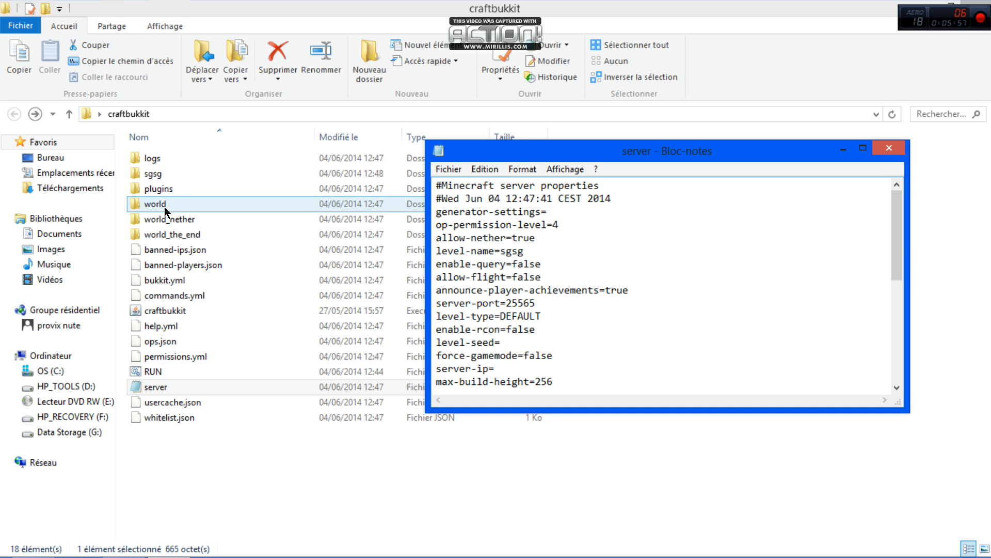
- Set level-name back to world in the server properties file
key("BackSpace")
key("BackSpace")
key("BackSpace")
key("BackSpace")
type("wo")
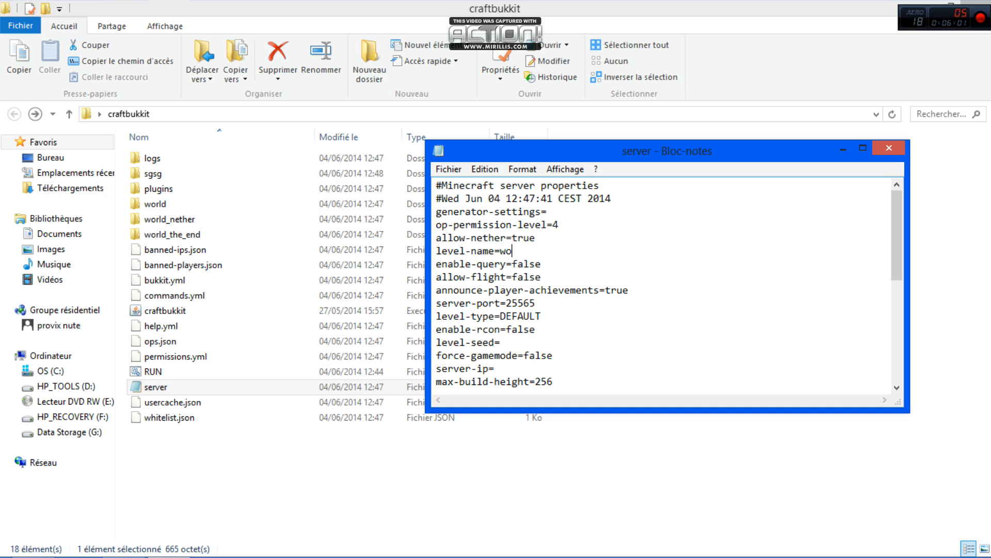
type("rld")
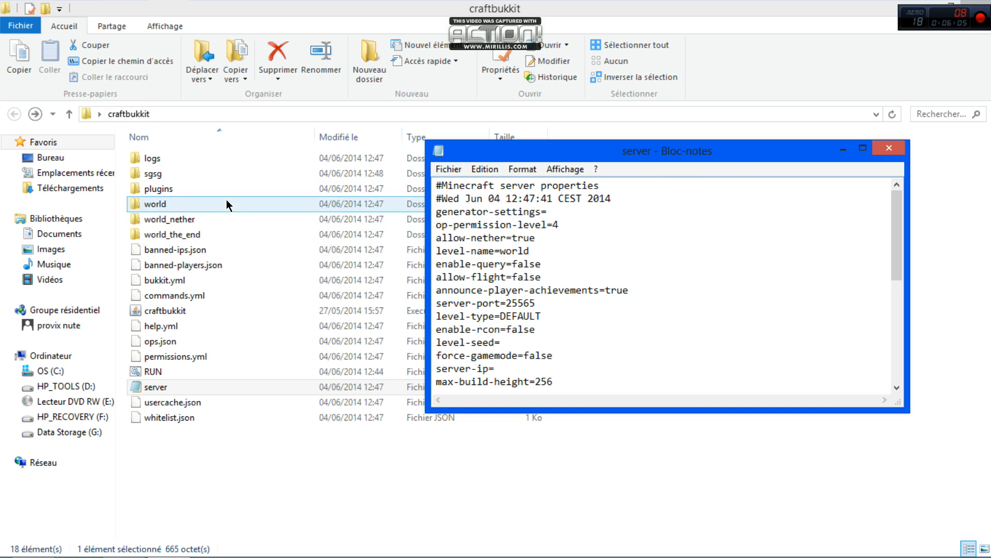
- Delete the sgsg folder from the craftbukkit folder
left_click(212, 172)
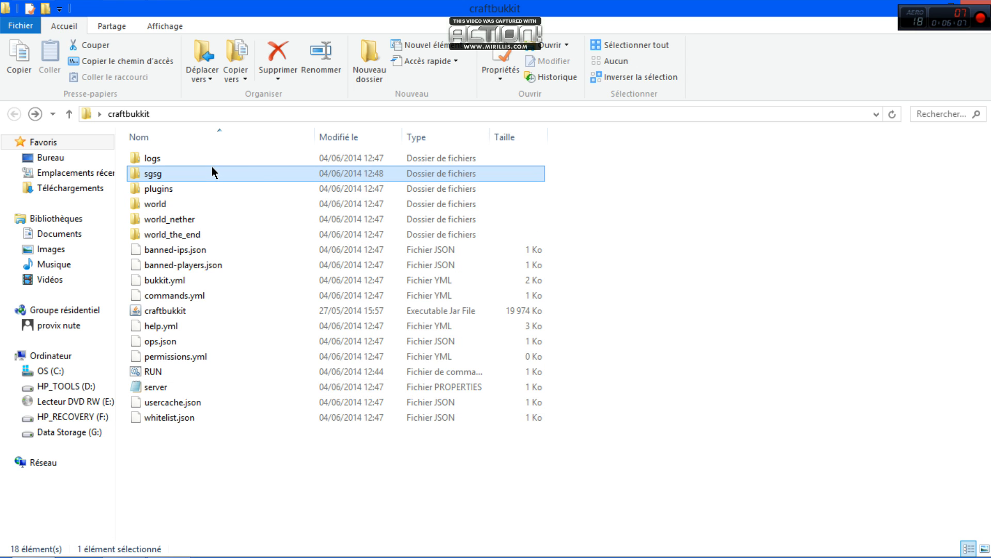
right_click(213, 167)
left_click(278, 428)
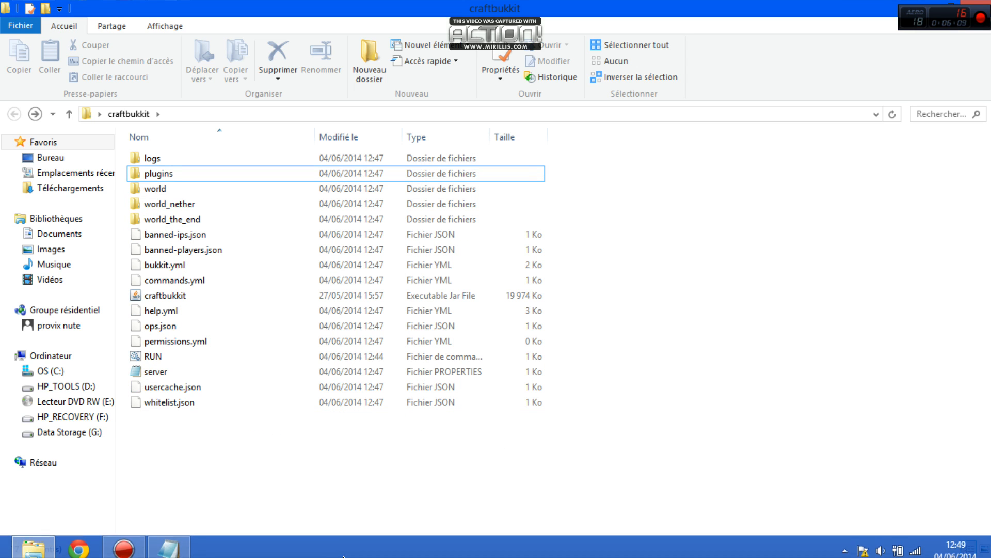
- Set allow-flight to true in the server properties file
left_click(155, 545)
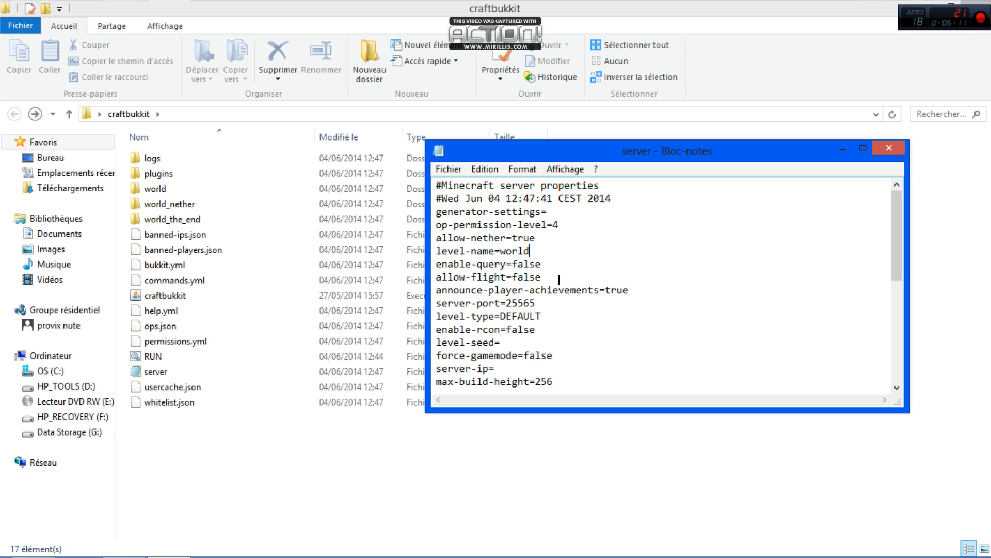
left_click_drag(436, 277, 547, 271)
left_click(432, 272)
left_click(547, 272)
key("BackSpace")
key("BackSpace")
type("true")
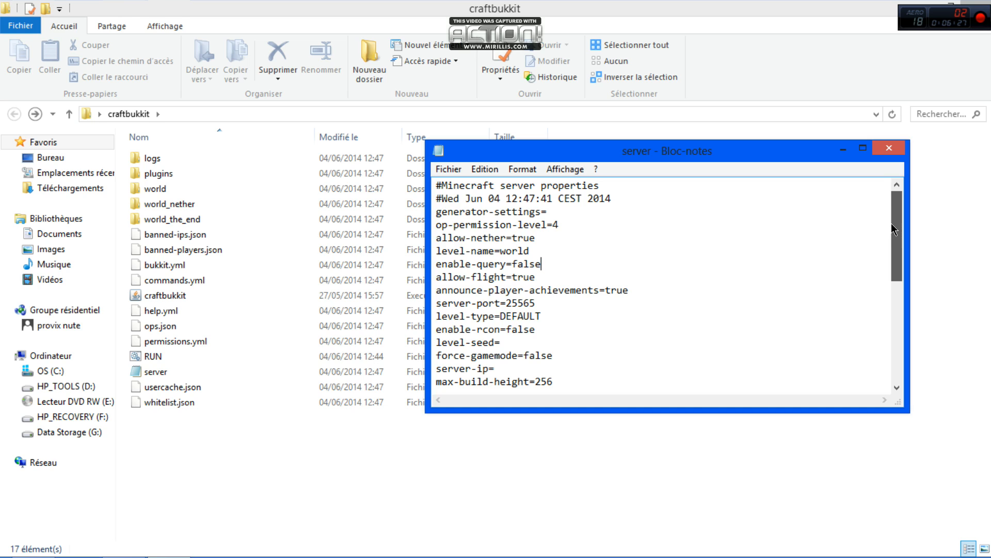
- Review the settings from announce-player-achievements down to server-ip in the server properties file
left_click_drag(627, 281, 389, 289)
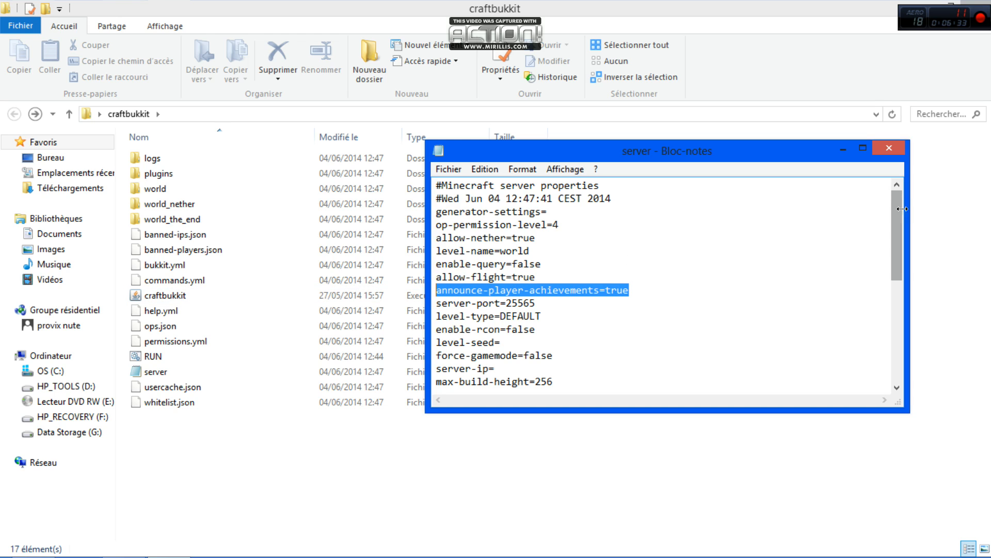
left_click_drag(894, 223, 894, 231)
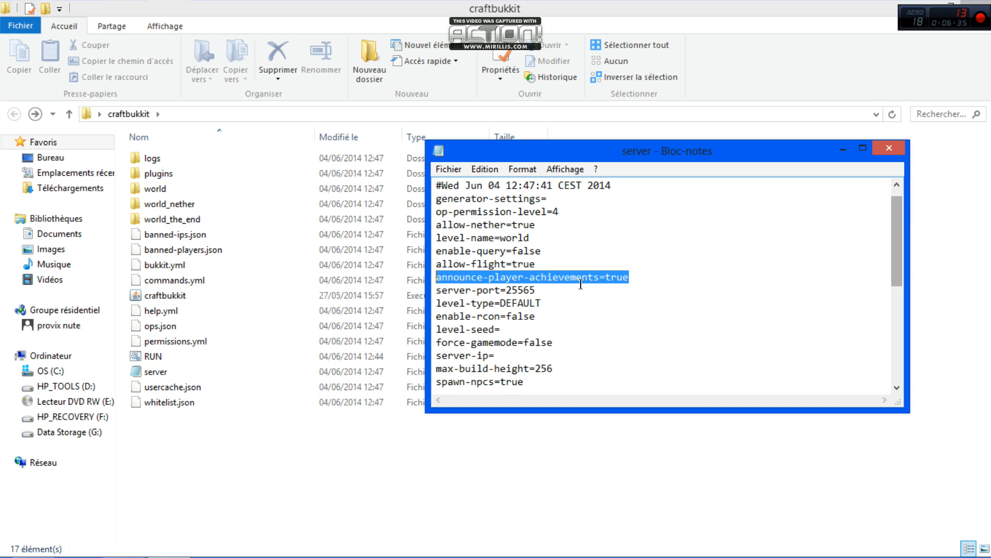
left_click(537, 285)
left_click_drag(531, 284, 364, 285)
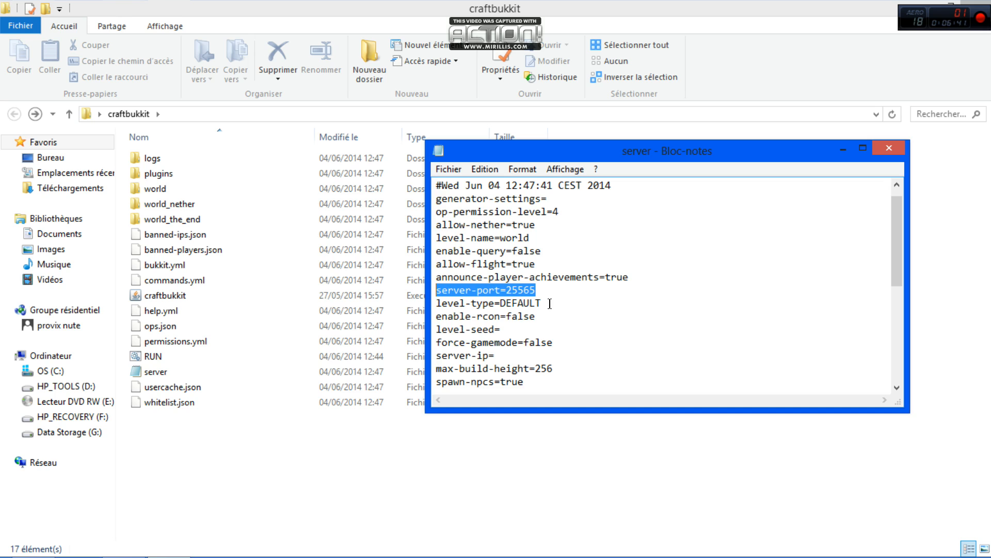
left_click_drag(544, 302, 422, 296)
mouse_move(540, 303)
left_mouse_down()
mouse_move(509, 315)
mouse_move(522, 301)
mouse_move(529, 318)
left_mouse_up()
left_click_drag(436, 316, 530, 326)
left_click(528, 327)
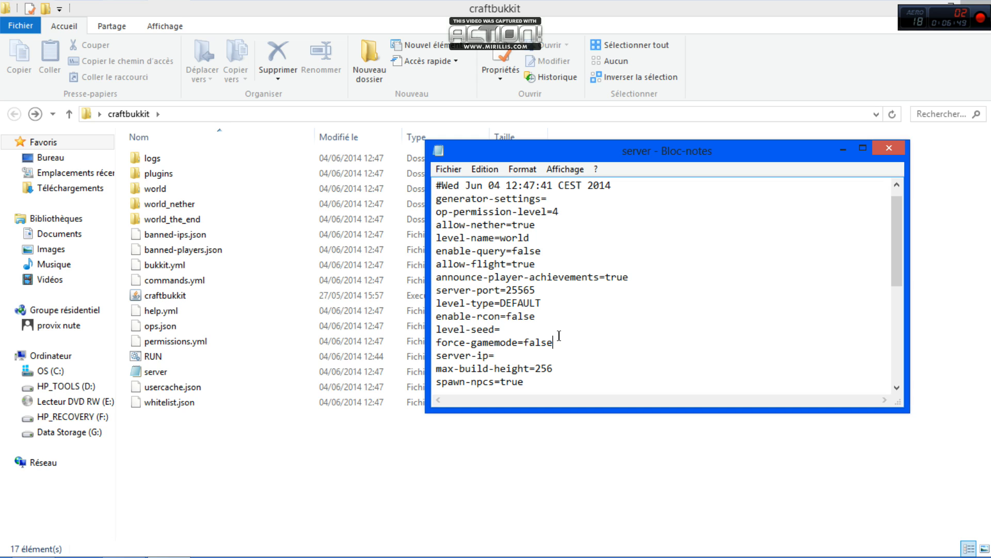
left_click_drag(559, 335, 436, 289)
mouse_move(61, 330)
left_mouse_down()
mouse_move(59, 353)
mouse_move(76, 341)
left_mouse_up()
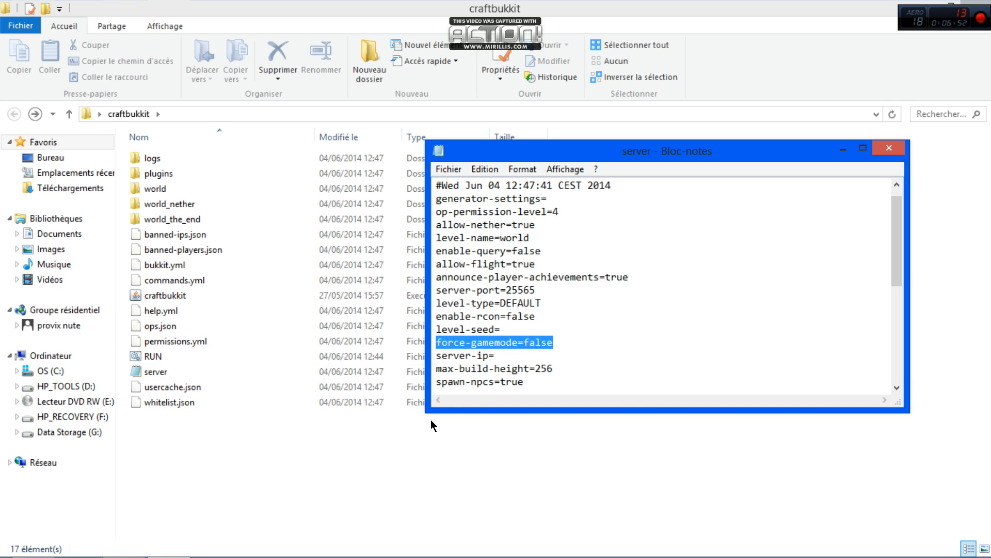
left_click(520, 357)
left_click_drag(493, 358, 376, 352)
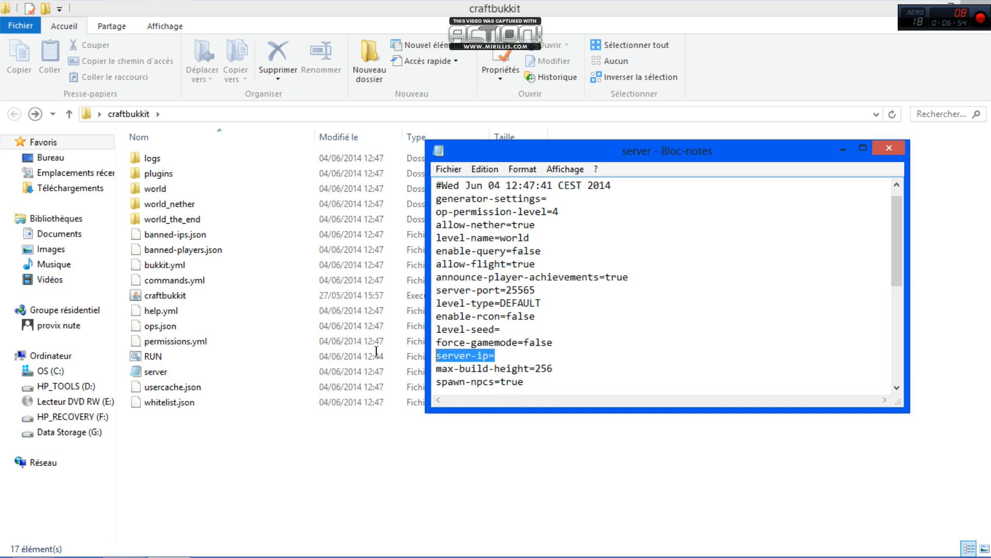
- Set max-build-height to 500 in the server properties file
left_click(557, 368)
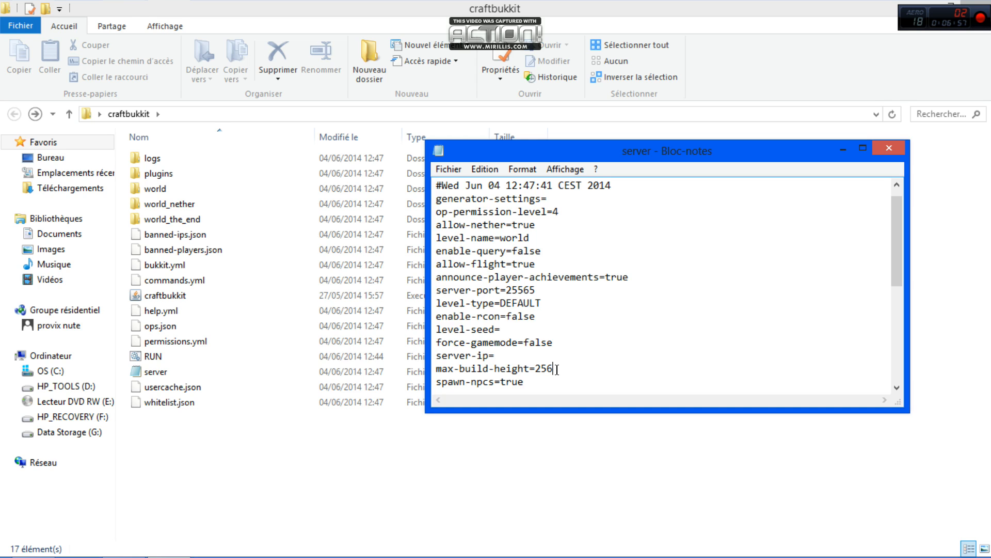
key("BackSpace")
key("BackSpace")
key("BackSpace")
type("500")
- Set spawn-npcs to false in the server properties file
left_click_drag(890, 229, 888, 237)
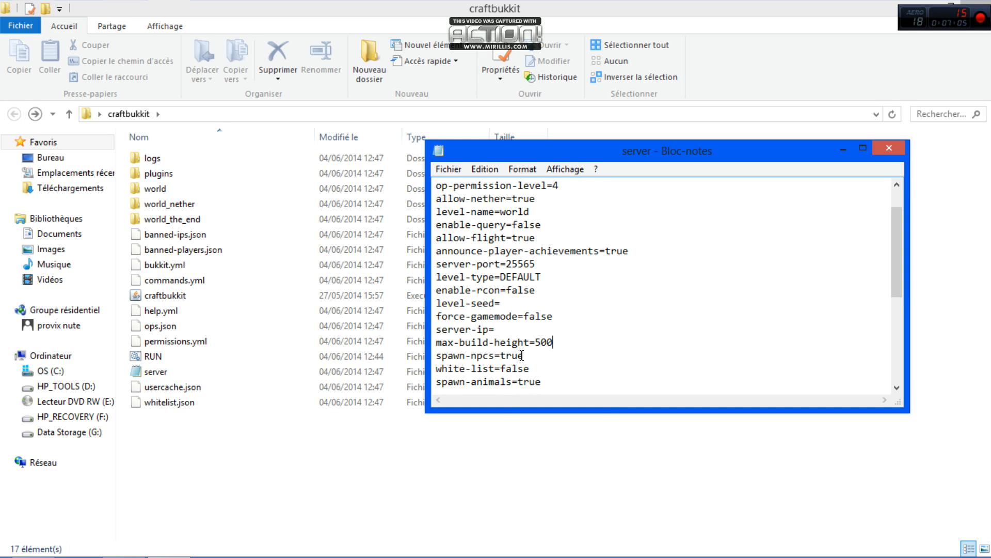
left_click_drag(522, 355, 496, 353)
type("false")
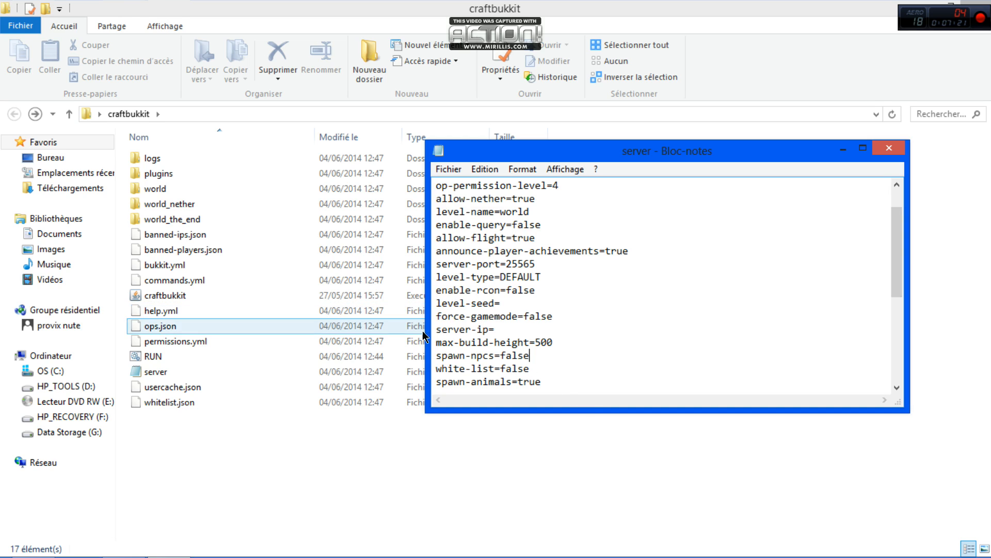
- Set spawn-animals to false in the server properties file
left_click_drag(558, 390, 549, 388)
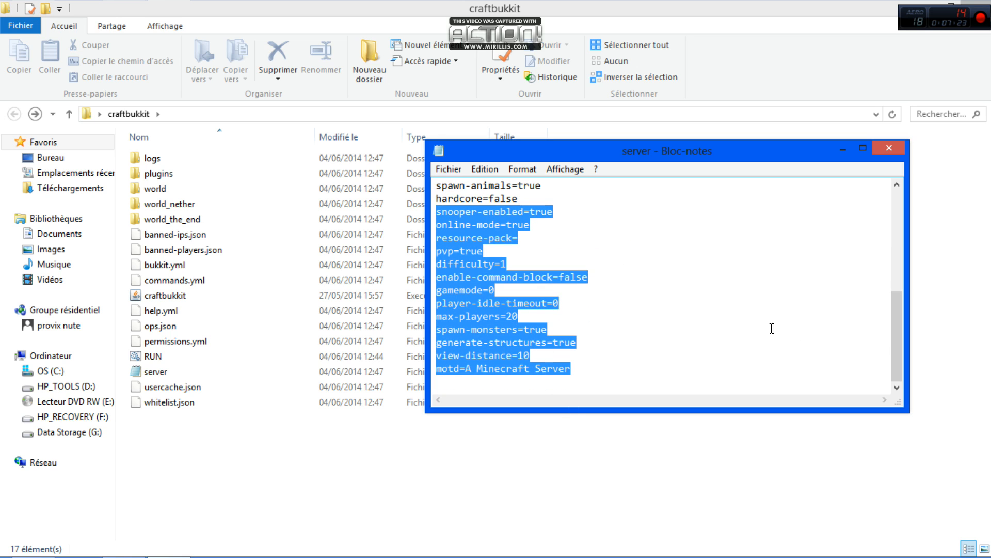
left_click(549, 188)
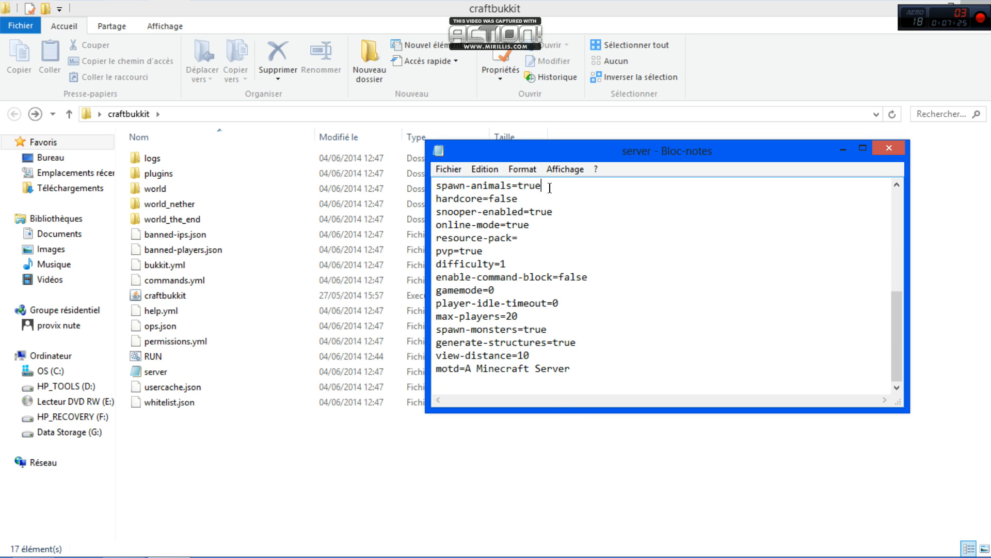
key("BackSpace")
key("BackSpace")
key("BackSpace")
key("BackSpace")
type("false")
- Review the online-mode, resource-pack, pvp and difficulty settings, keeping online-mode at true
left_click(536, 221)
left_click(519, 238)
left_click(551, 220)
key("BackSpace")
key("BackSpace")
type("ue")
left_click_drag(483, 252, 454, 250)
left_click(519, 251)
left_click(508, 263)
- Set enable-command-block to true in the server properties file
left_click(598, 271)
key("BackSpace")
key("BackSpace")
key("BackSpace")
key("BackSpace")
key("BackSpace")
type("true")
- Set max-players to 200 and check the player-idle-timeout setting
left_click(495, 287)
left_click(525, 308)
type("0")
double_click(555, 304)
left_click(599, 305)
- Set spawn-monsters to false in the server properties file
left_click(547, 326)
key("BackSpace")
key("BackSpace")
key("BackSpace")
key("BackSpace")
type("false")
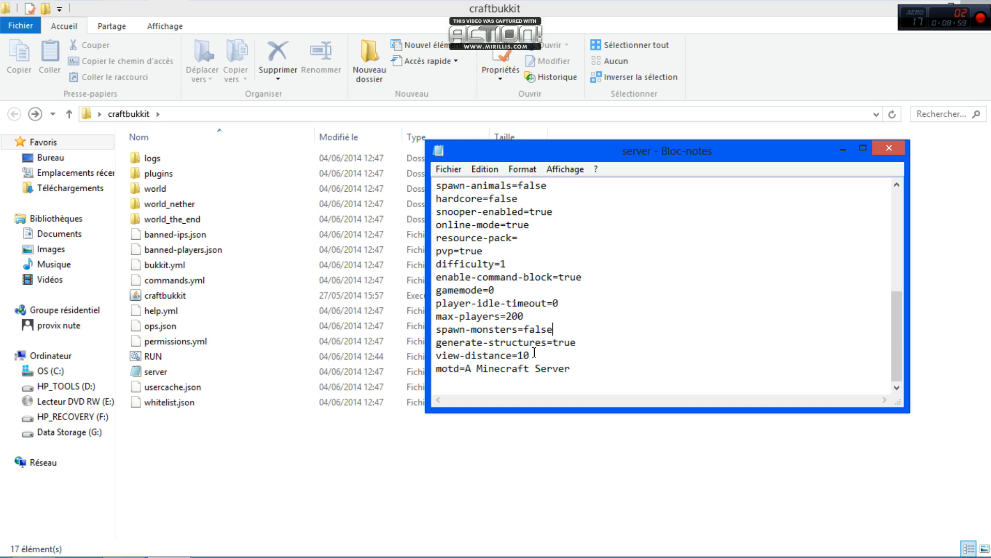
- Replace the motd text with !proovix!, then close the server properties file and save its changes
left_click_drag(572, 368, 461, 370)
key("BackSpace")
left_click_drag(555, 368, 463, 370)
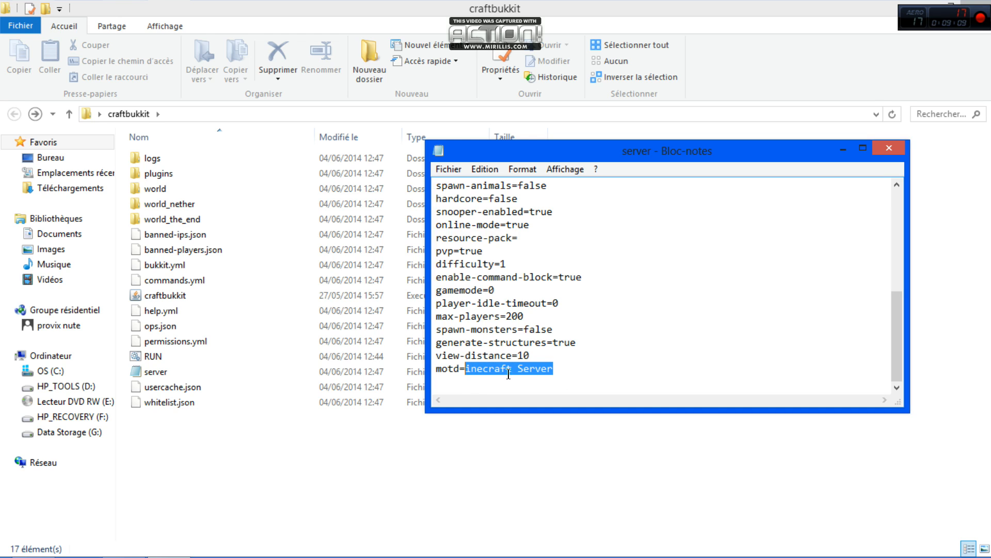
type("!proovix!")
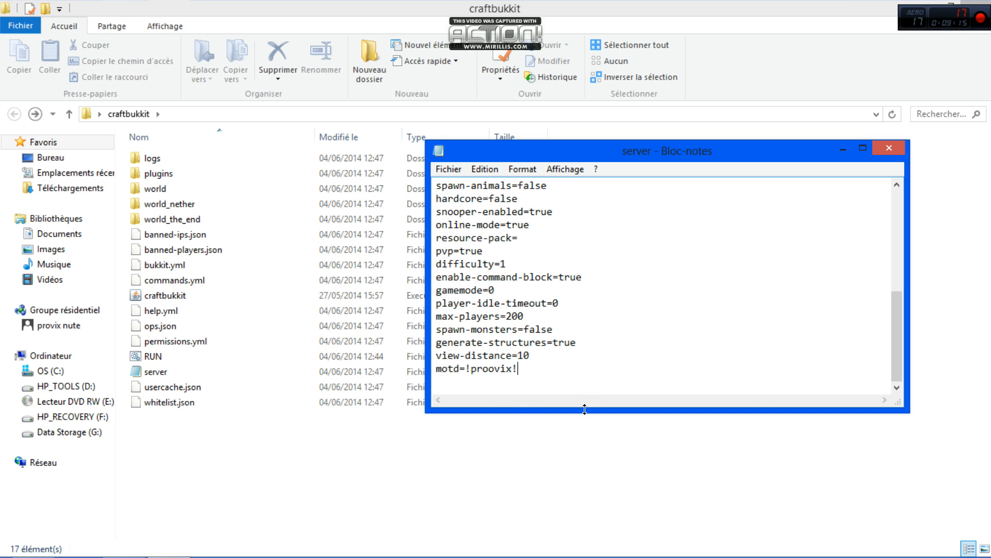
left_click(887, 150)
left_click(404, 289)
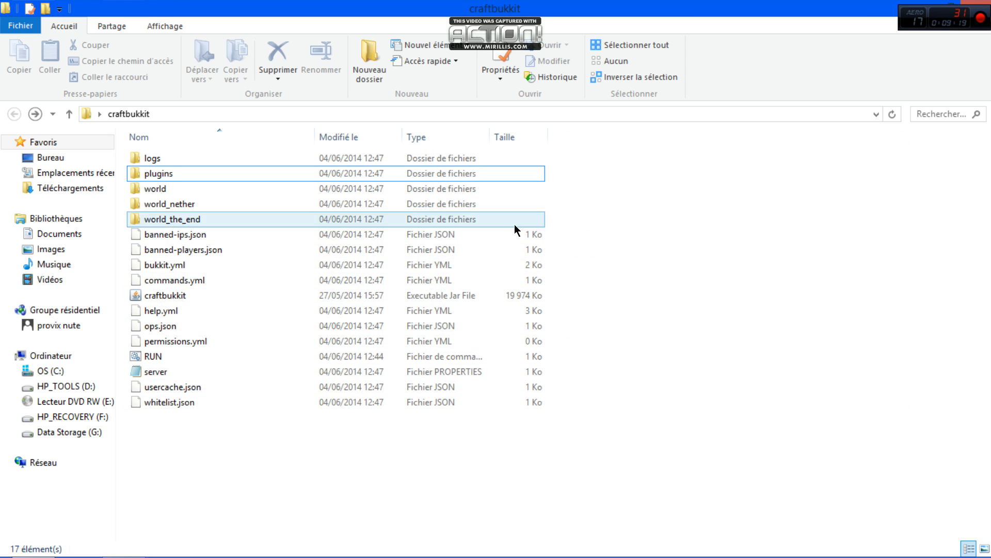
- Look inside the plugins folder and return to the craftbukkit folder
left_click(361, 173)
double_click(361, 172)
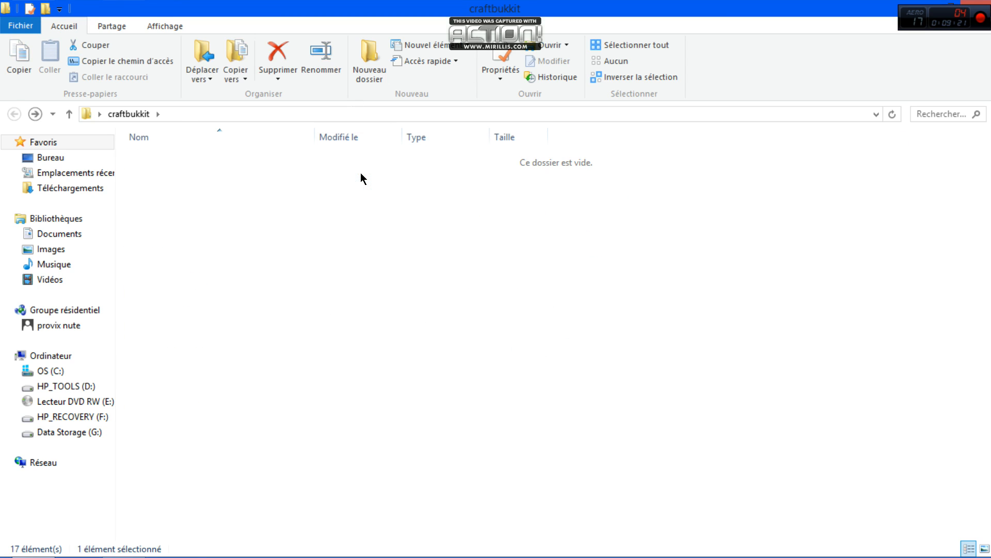
left_click(14, 114)
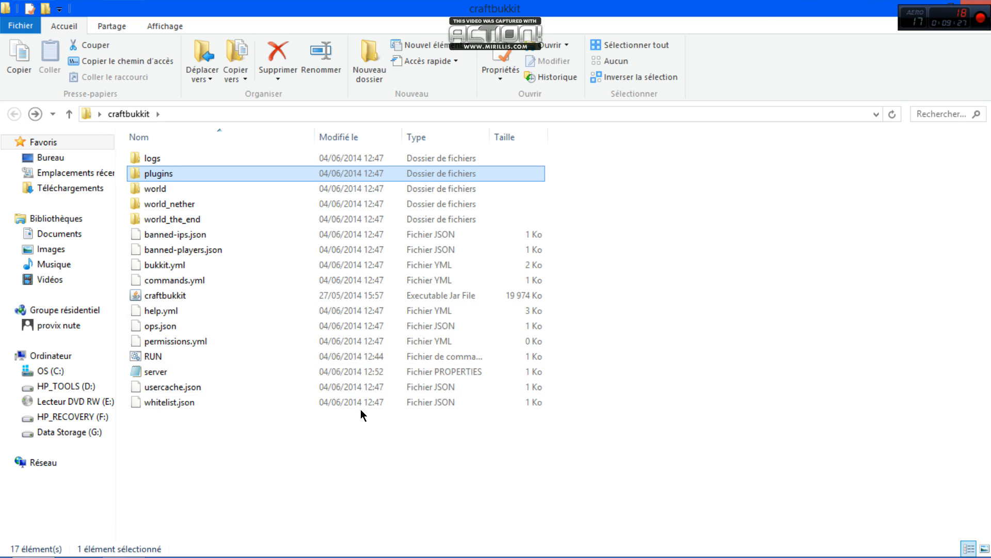
double_click(190, 356)
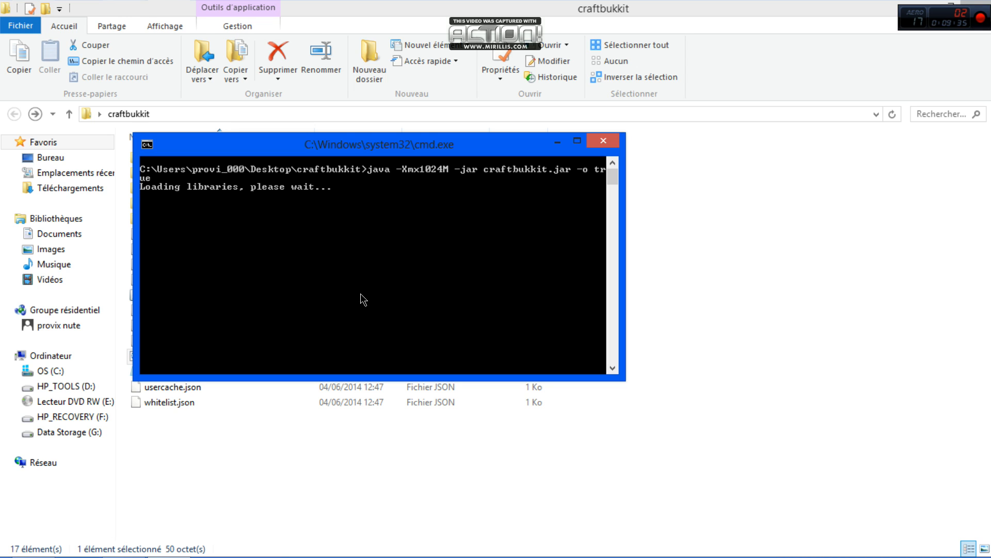
left_click_drag(428, 146, 533, 187)
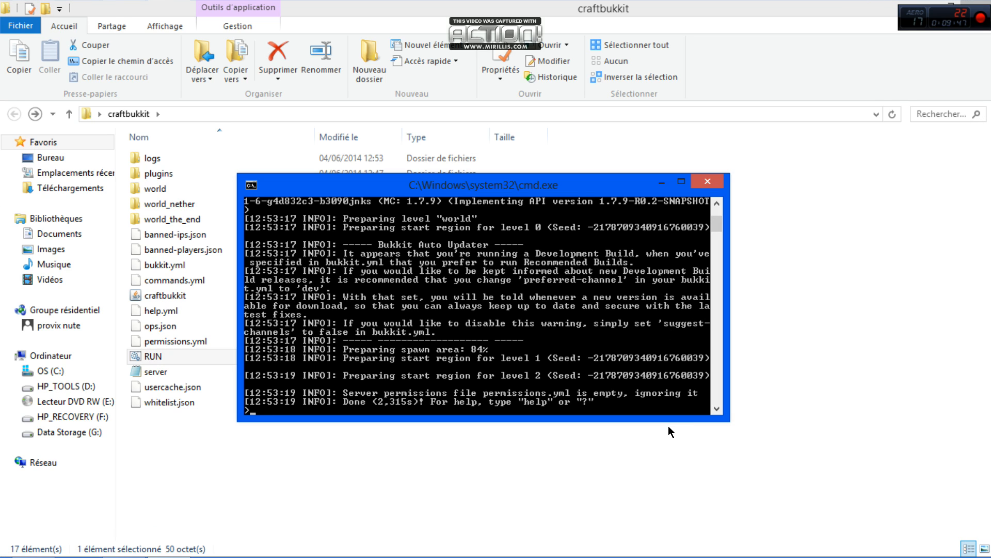
type("op proovix")
key("Return")
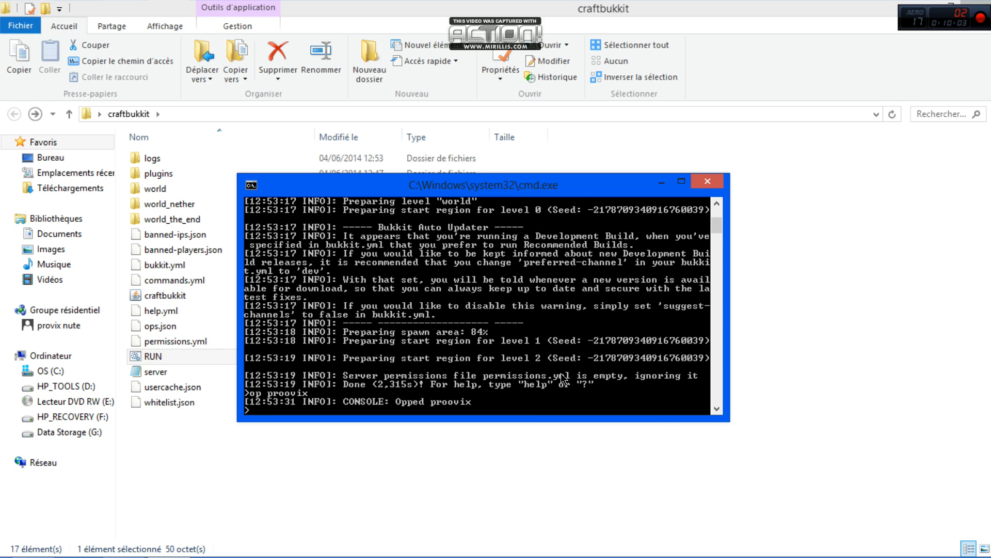
type("theoloy")
key("Return")
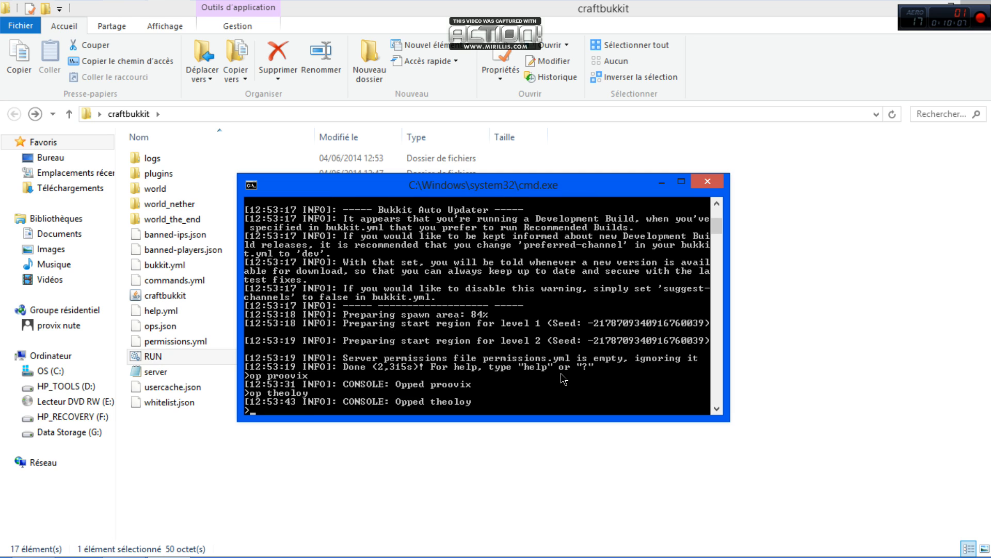
- Close the craftbukkit folder window and look briefly into the Serveur folder on the desktop
mouse_move(989, 3)
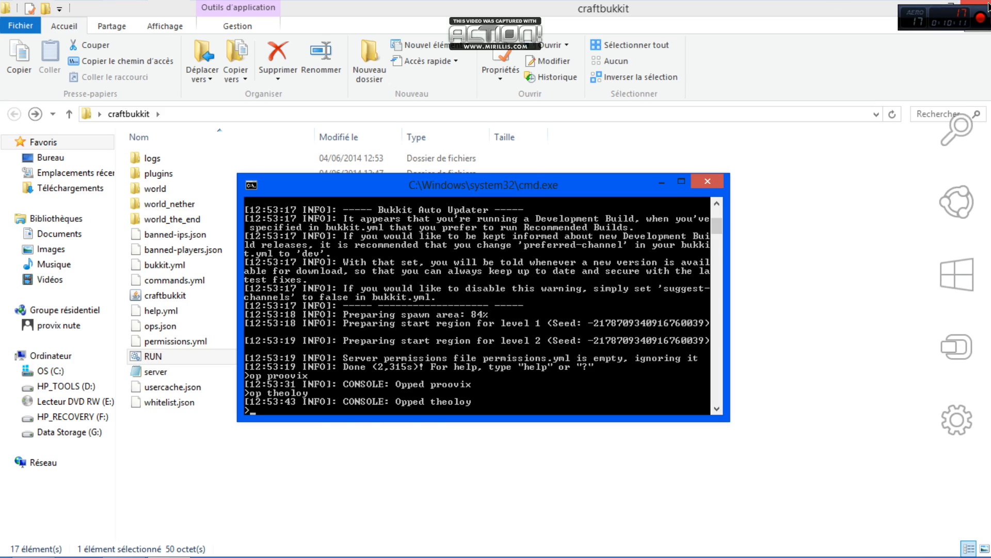
left_click(988, 7)
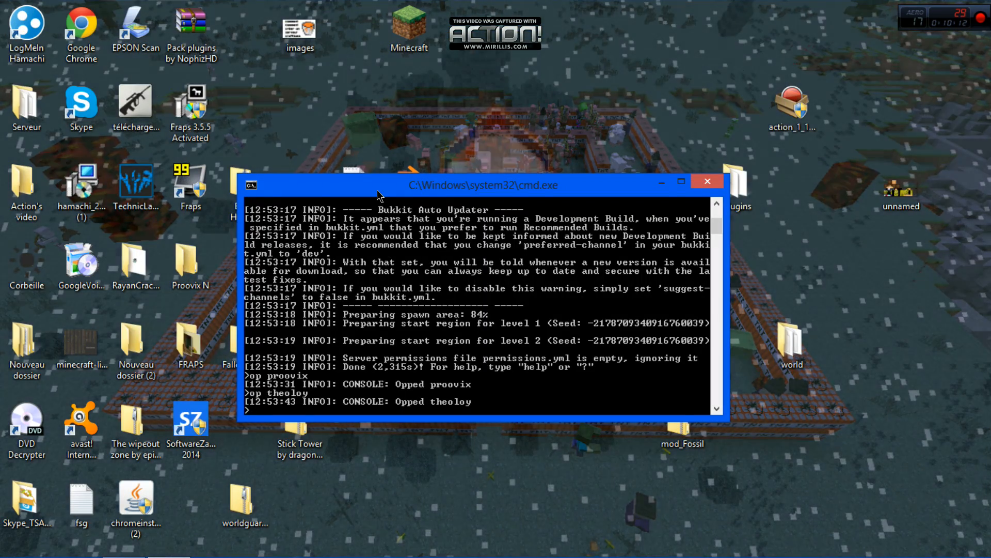
left_click_drag(381, 193, 355, 165)
double_click(26, 105)
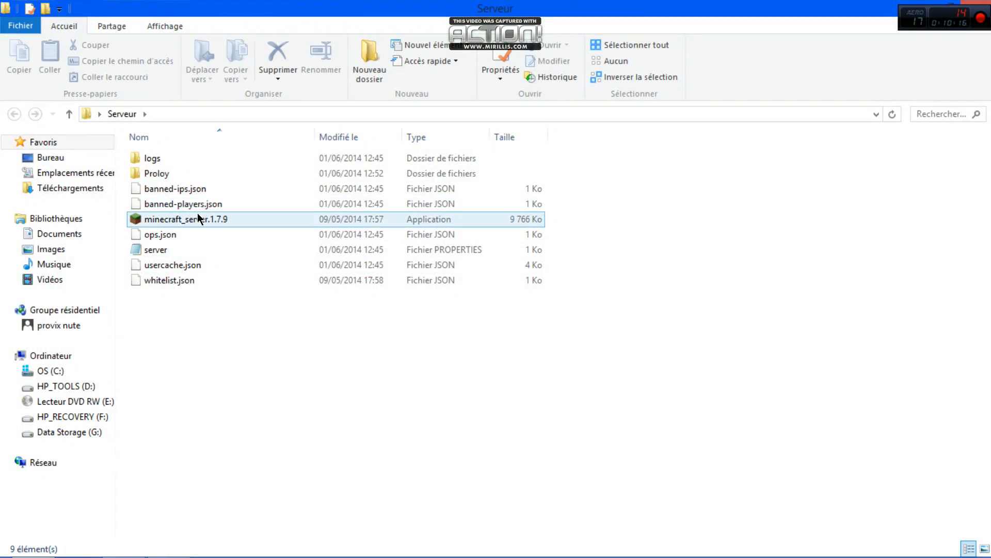
left_click(984, 5)
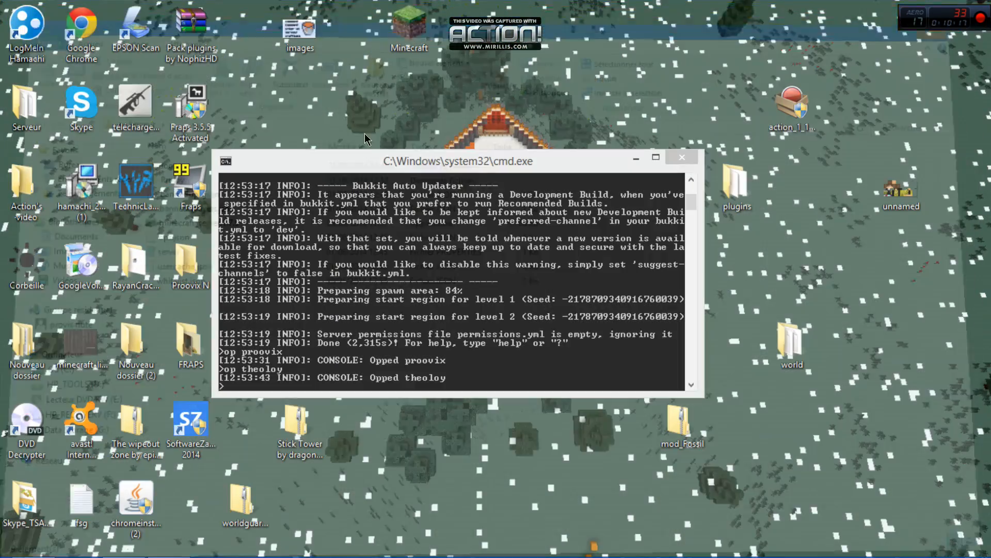
- Launch Minecraft 1.7.9 from the desktop and maximize the game window
double_click(395, 22)
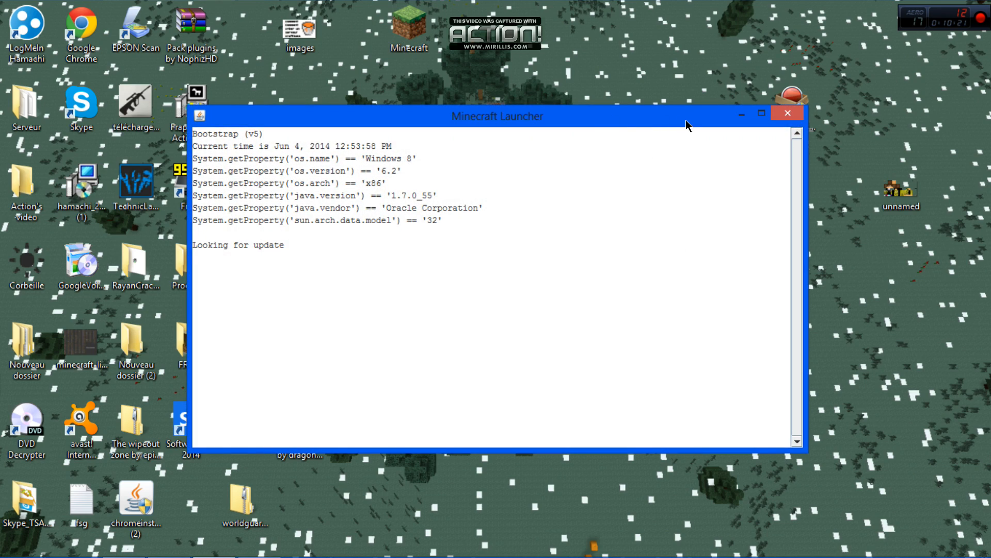
left_click_drag(668, 121, 669, 190)
left_click(785, 182)
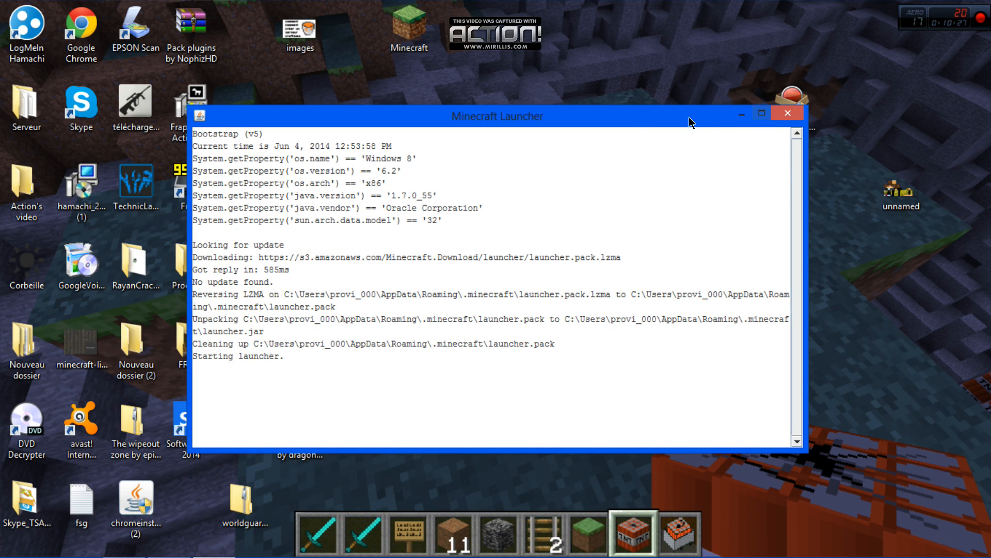
left_click_drag(638, 115, 611, 46)
left_click(505, 356)
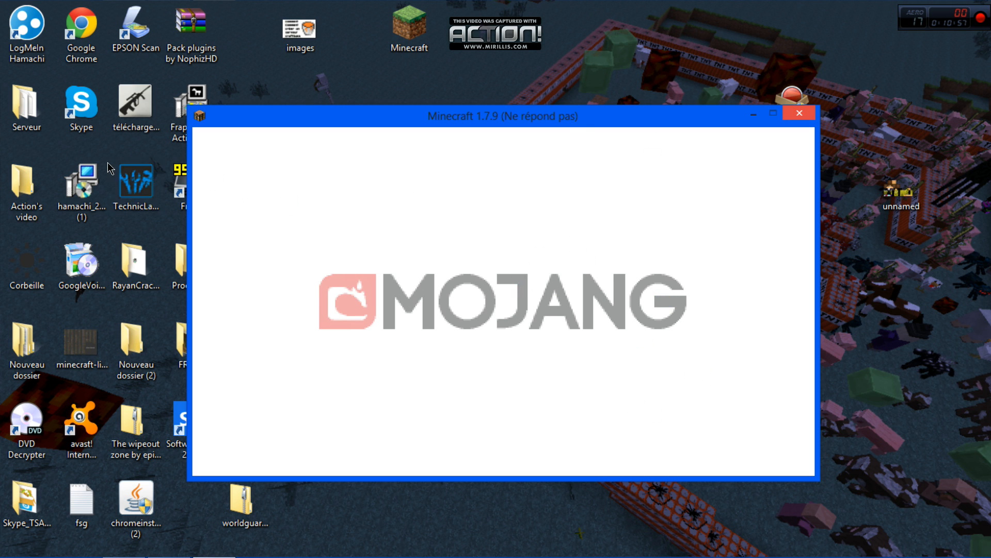
double_click(605, 124)
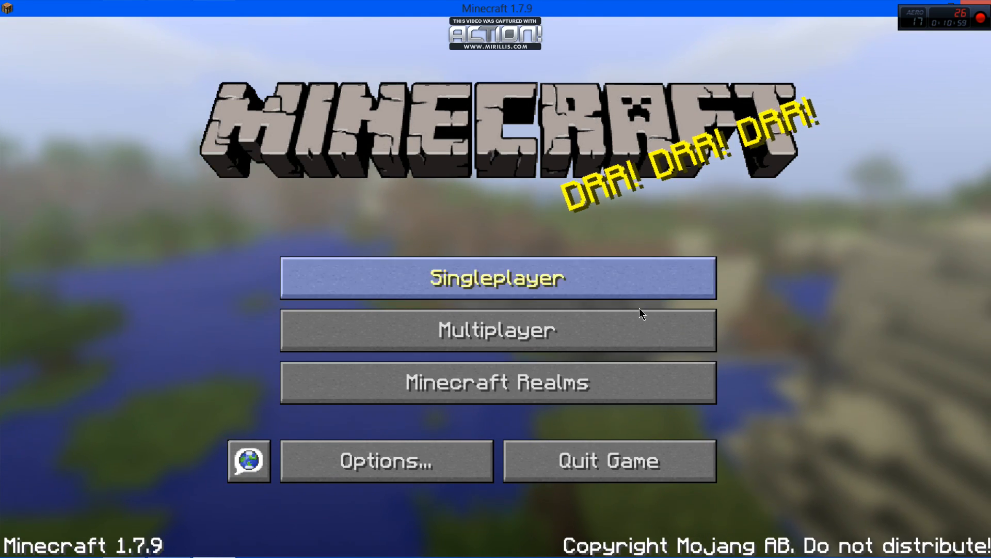
- Open the multiplayer server list and select the !proovix! server at its end
left_click(682, 326)
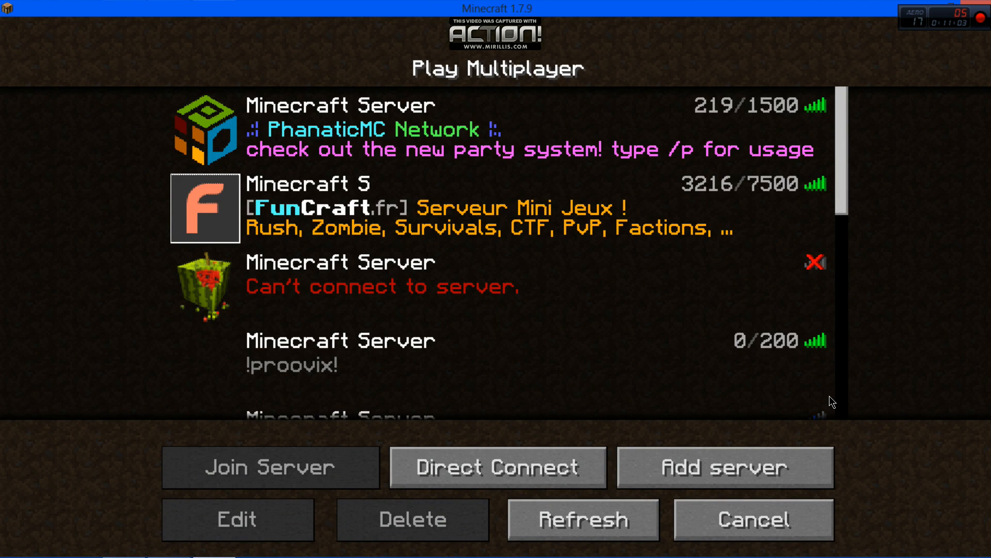
left_click_drag(830, 202, 858, 415)
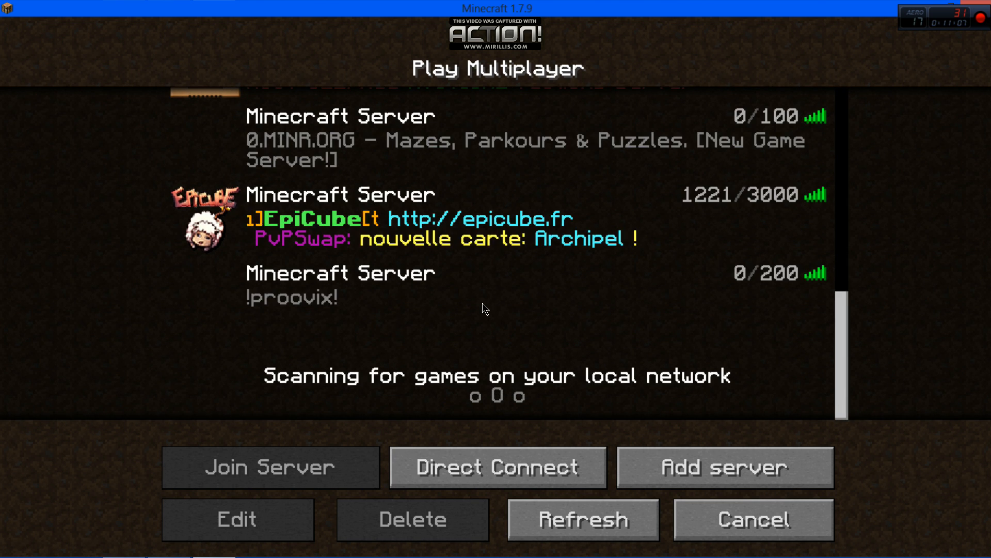
left_click(259, 305)
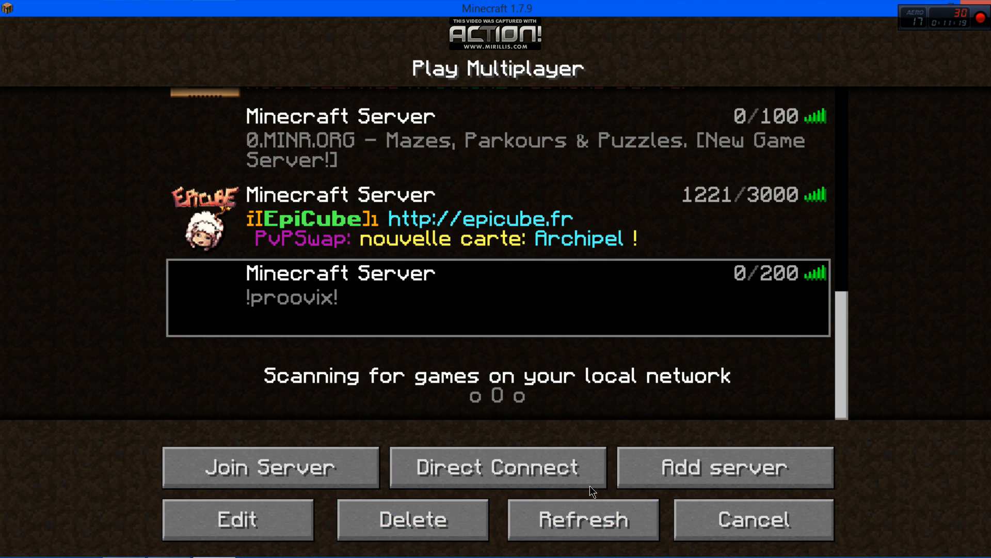
- Add a new entry to the multiplayer server list with the address localhost
left_click(684, 478)
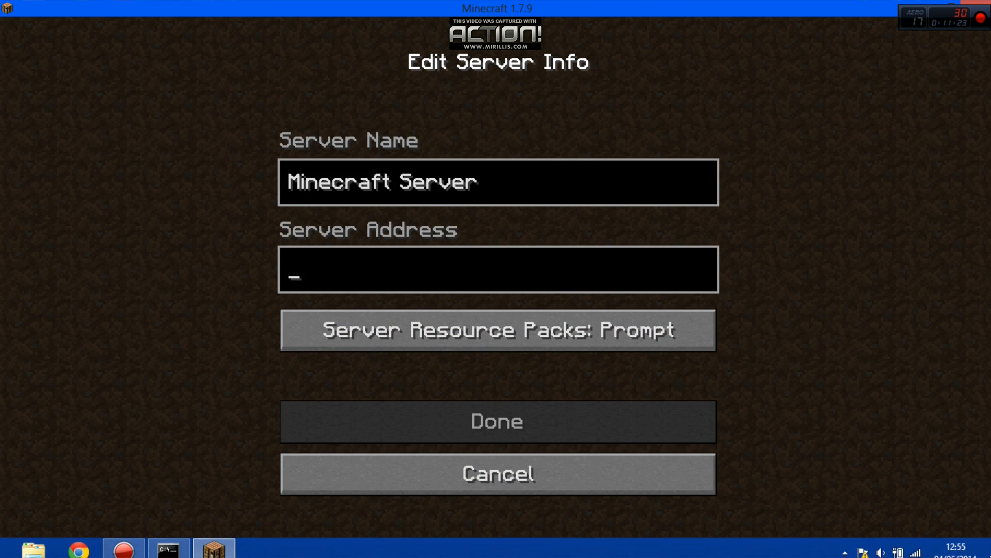
type("local")
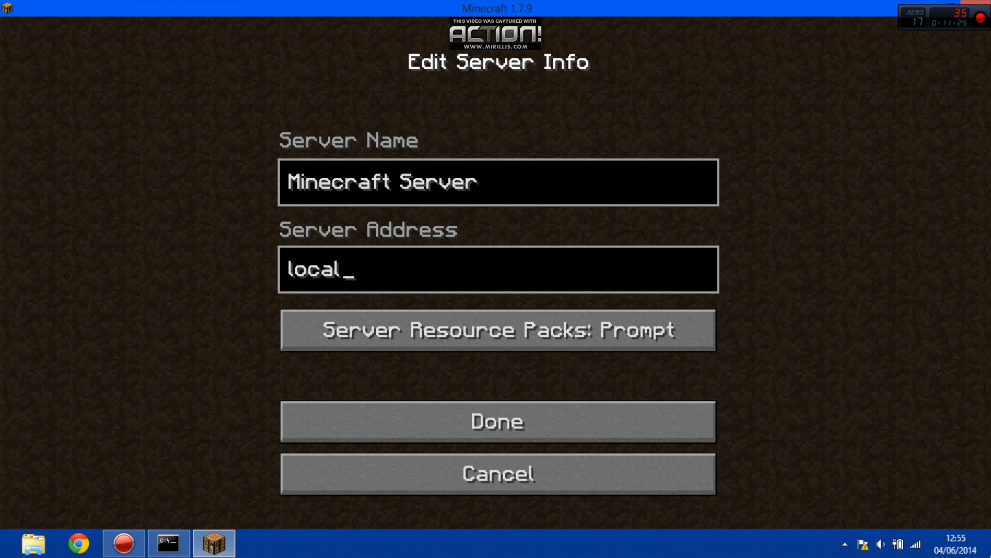
type("host")
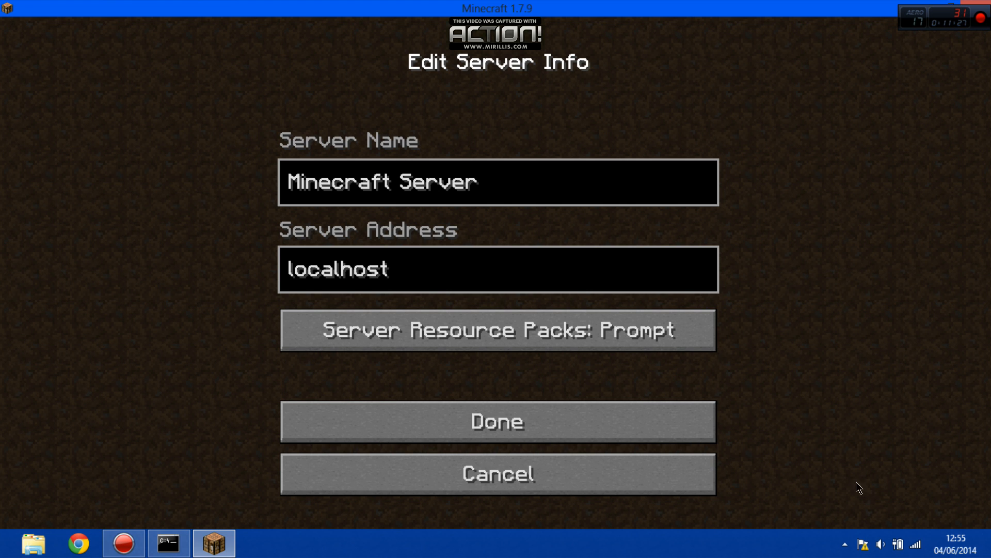
left_click(441, 415)
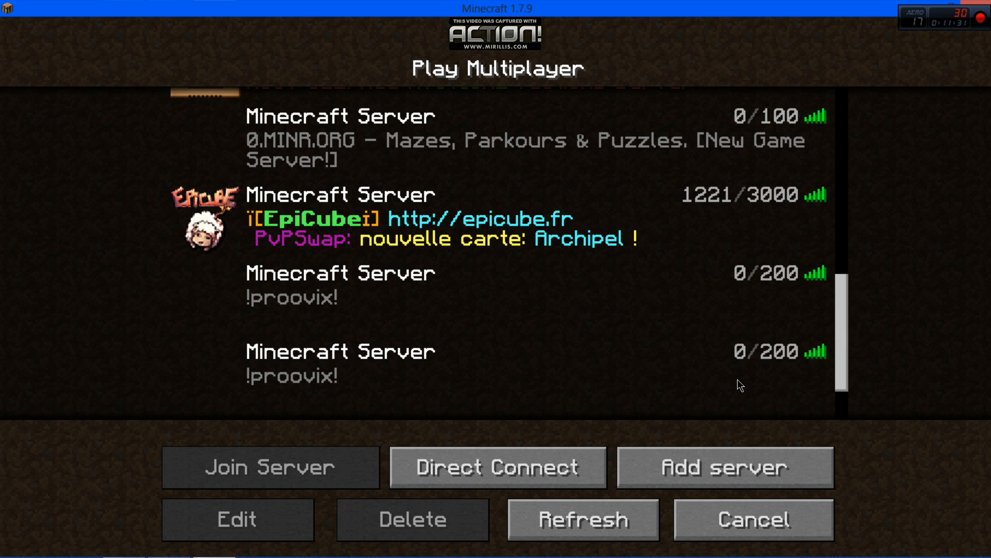
- Delete the duplicate !proovix! entry at the end of the server list and confirm the deletion
left_click(737, 379)
left_click(421, 524)
left_click(427, 340)
- Check the address of the remaining last !proovix! entry in its server info, leaving it unedited
left_click(420, 304)
left_click(266, 529)
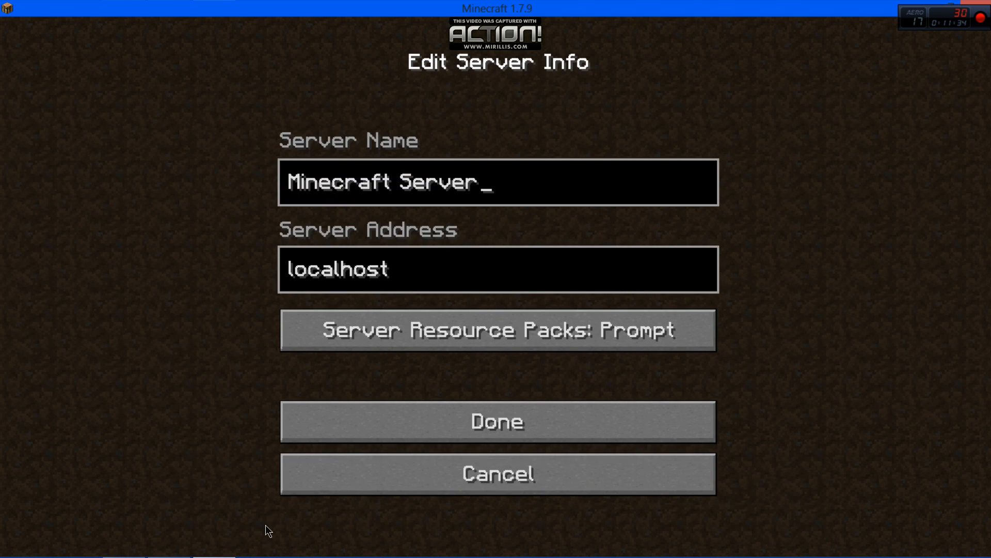
left_click(512, 474)
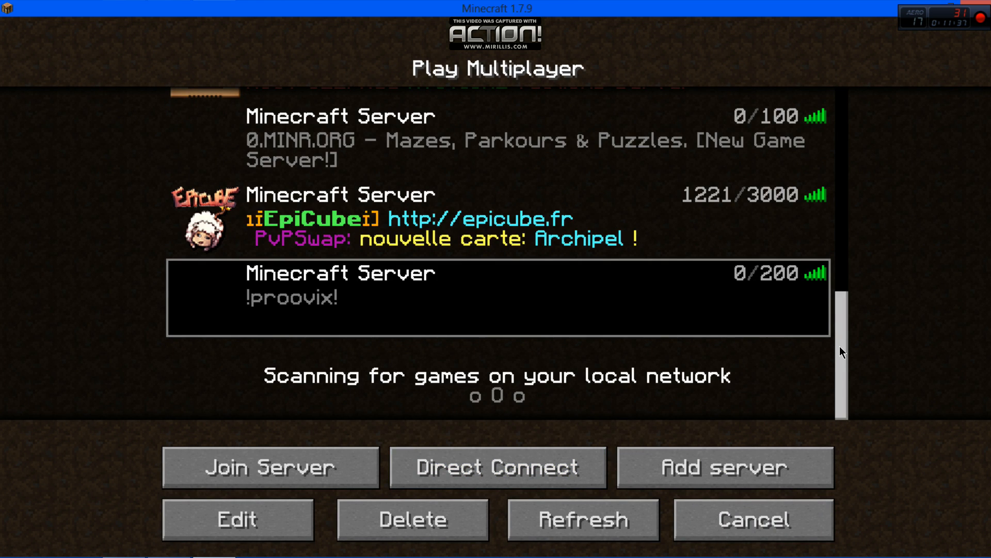
left_click_drag(840, 351, 884, 284)
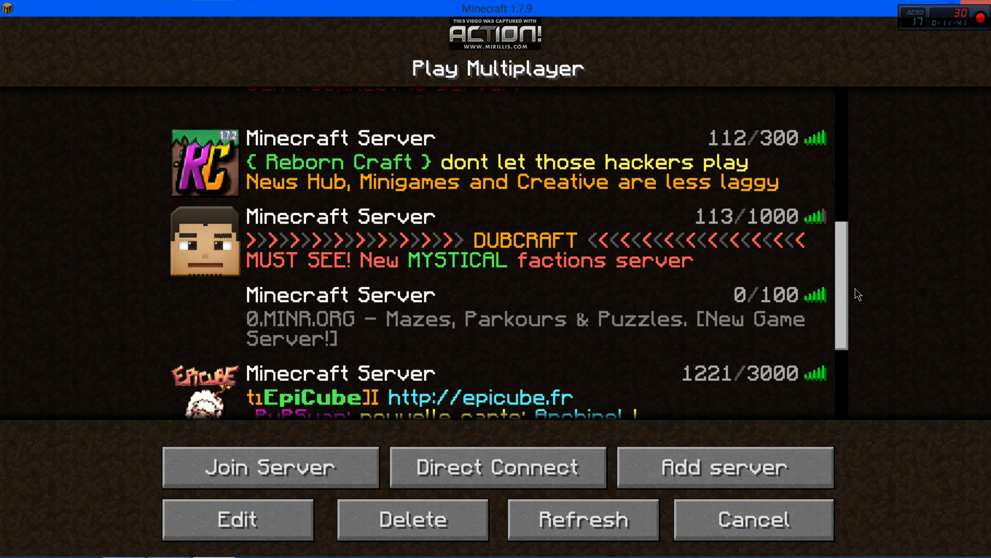
- Minimize Minecraft, open LogMeIn Hamachi from the desktop, copy the computer's IPv4 address and minimize Hamachi
left_click(932, 7)
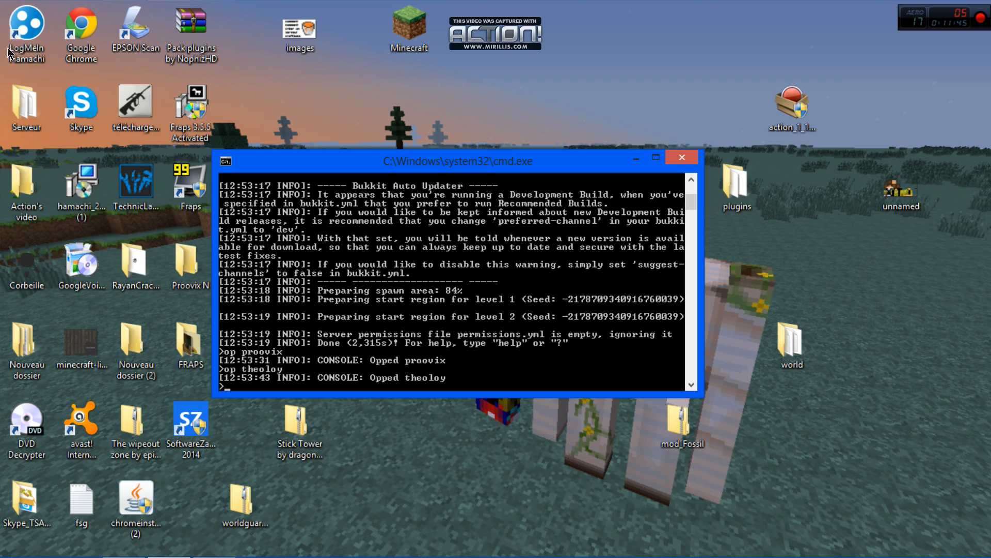
mouse_move(454, 85)
left_mouse_down()
mouse_move(638, 76)
mouse_move(434, 78)
mouse_move(434, 67)
mouse_move(423, 76)
mouse_move(595, 51)
mouse_move(684, 98)
left_mouse_up()
mouse_move(219, 556)
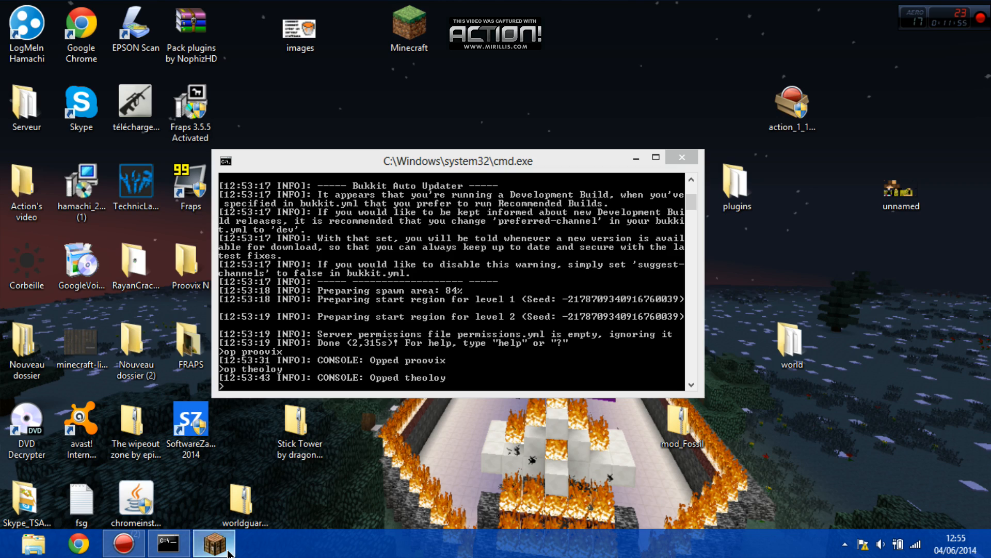
left_click(217, 552)
left_click(206, 552)
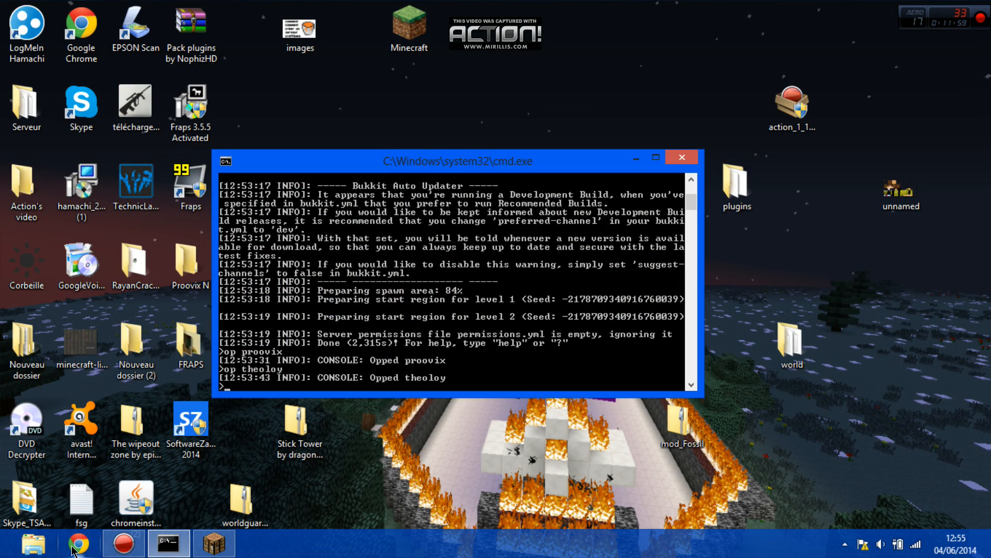
double_click(24, 26)
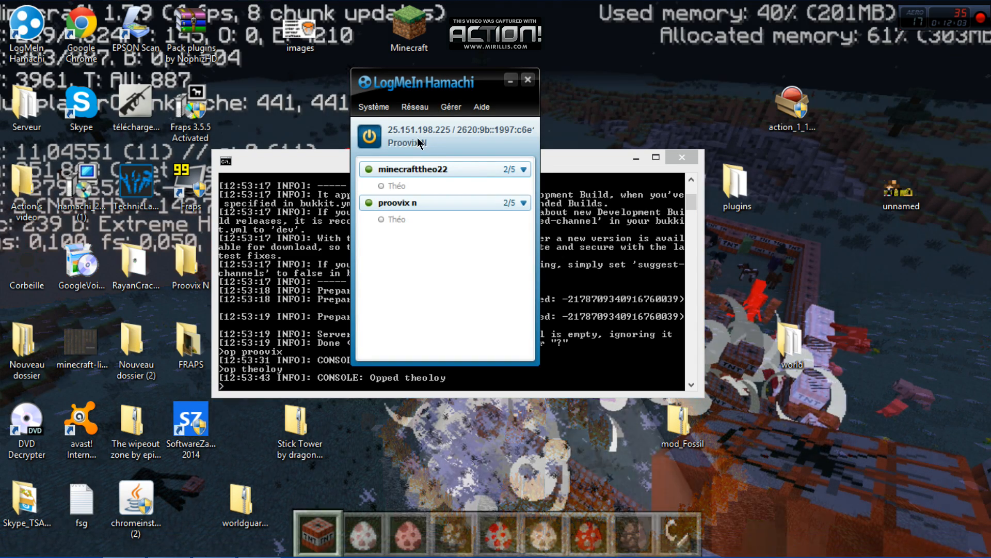
left_click(411, 132)
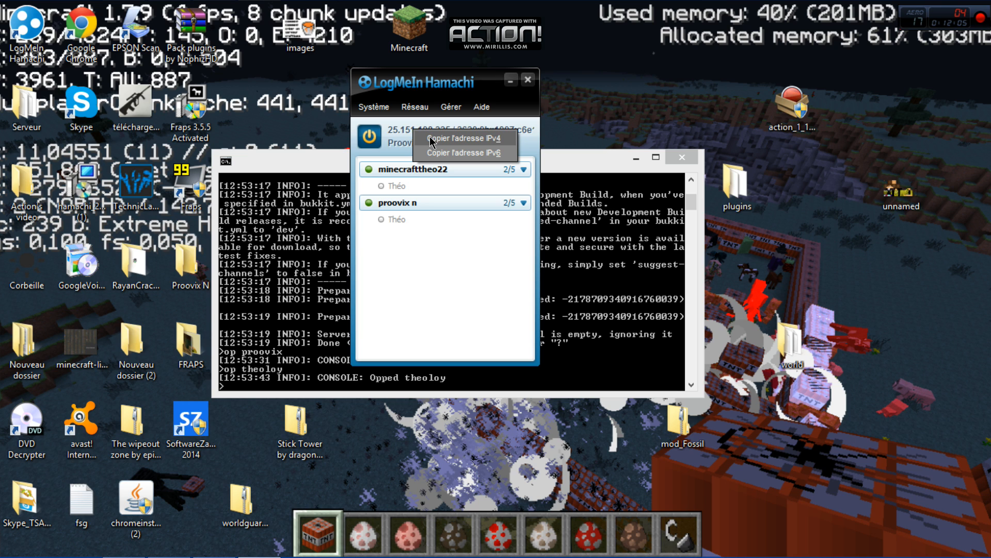
left_click(435, 138)
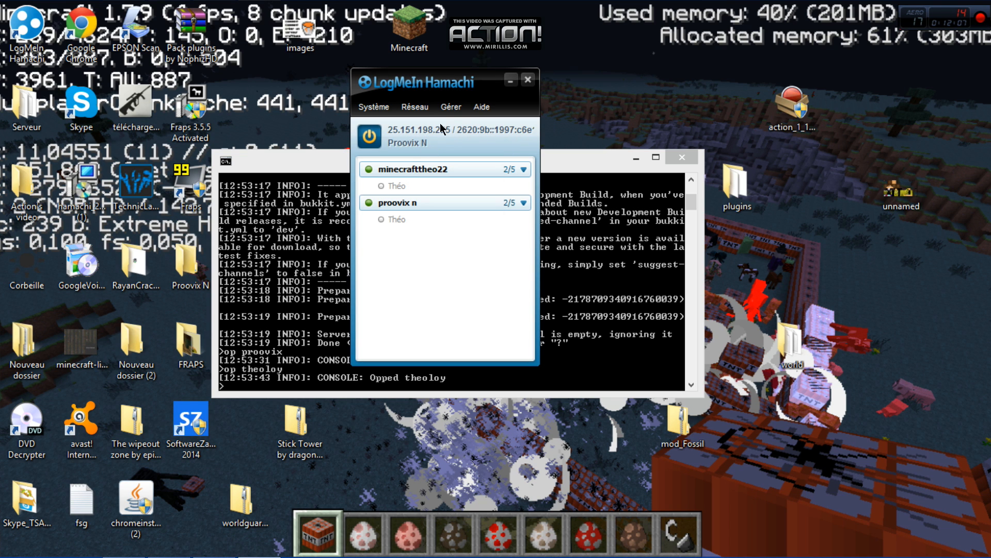
left_click(510, 80)
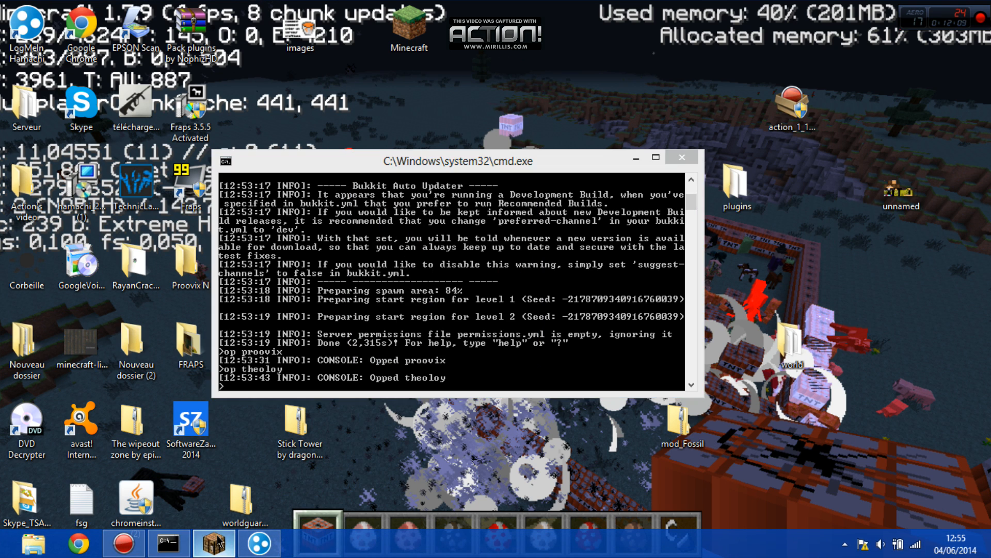
- Return to Minecraft and check the server address of the !proovix! entry higher up in the list
left_click(214, 543)
left_click_drag(840, 244, 852, 165)
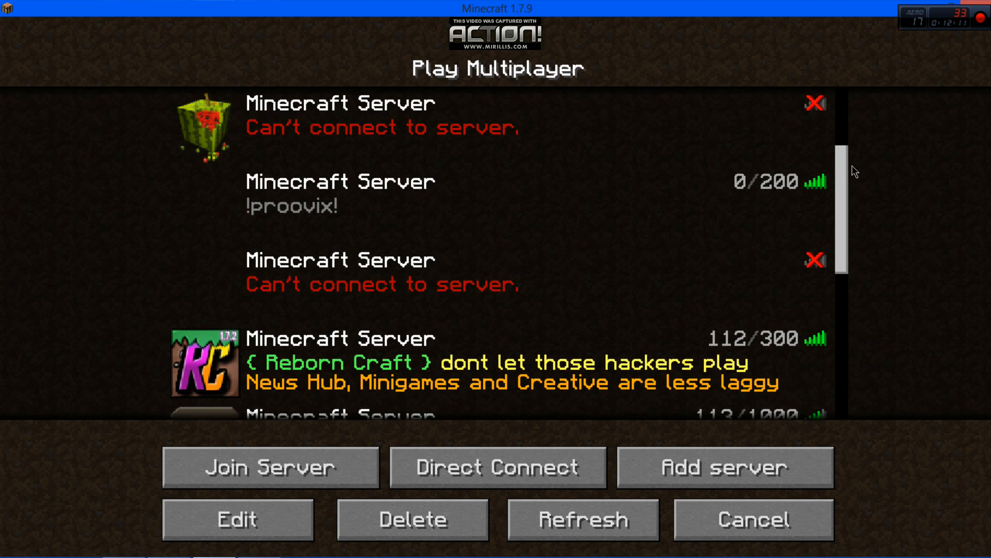
left_click(752, 181)
left_click(279, 509)
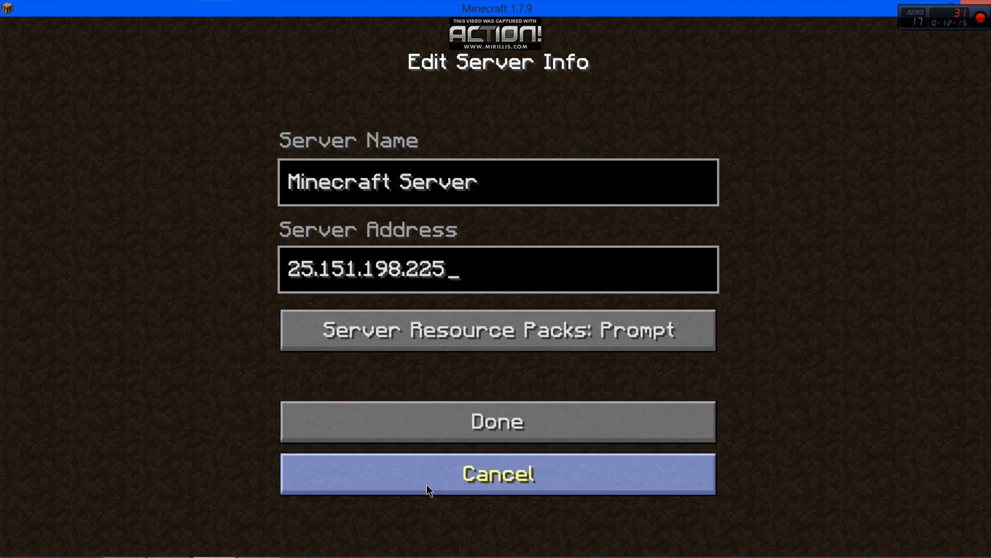
left_click(547, 417)
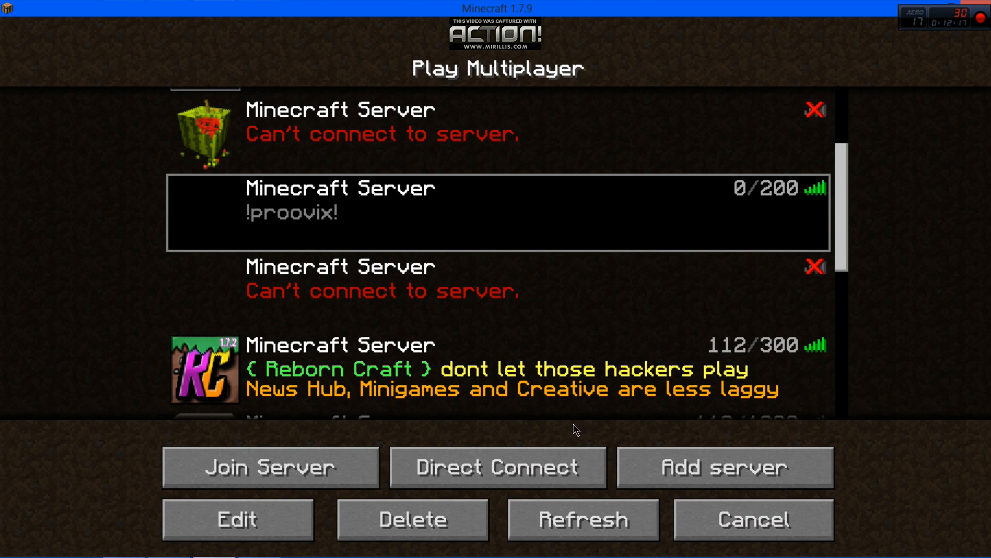
- Join the !proovix! server through its Hamachi address entry, walk around the world and dig up a dirt block
mouse_move(838, 205)
left_mouse_down()
mouse_move(840, 284)
mouse_move(841, 223)
left_mouse_up()
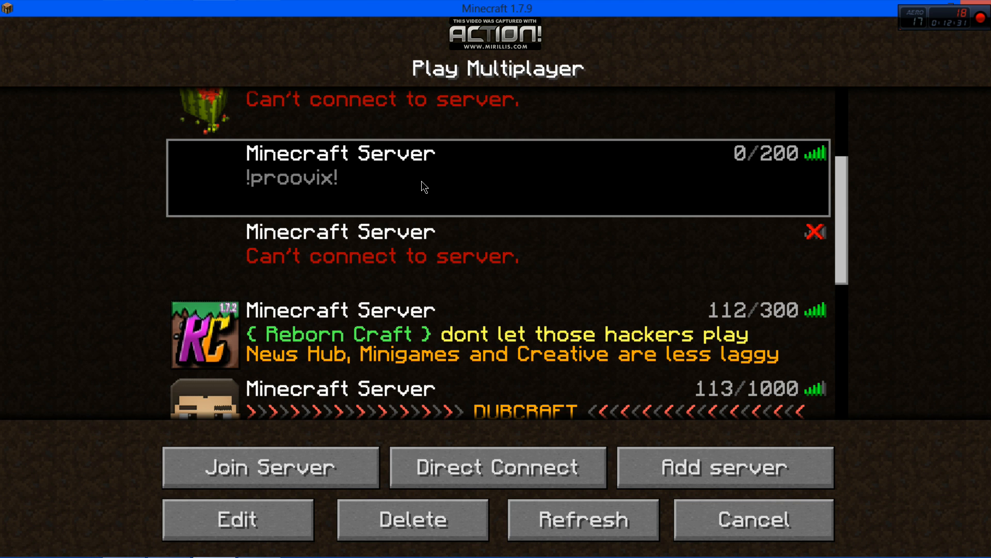
left_click(282, 480)
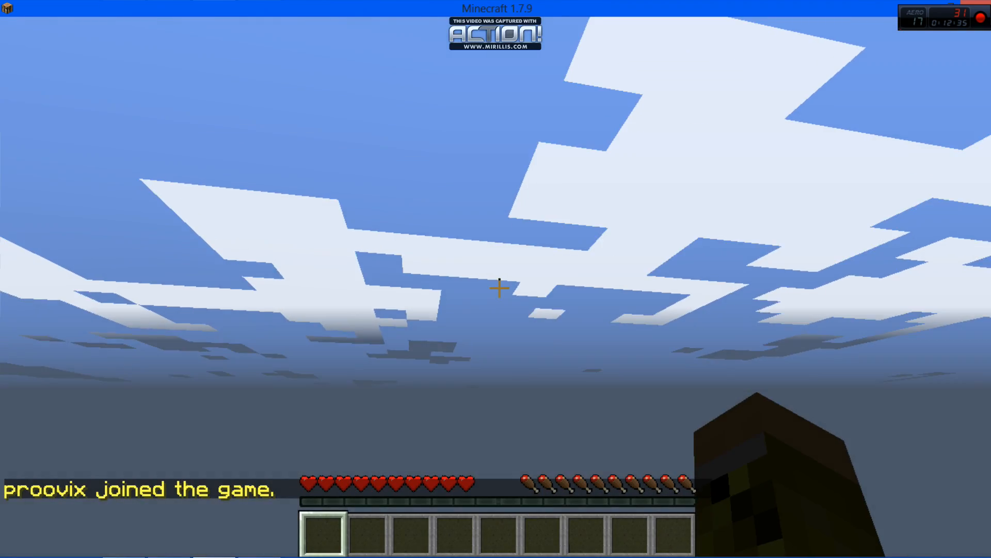
key("w")
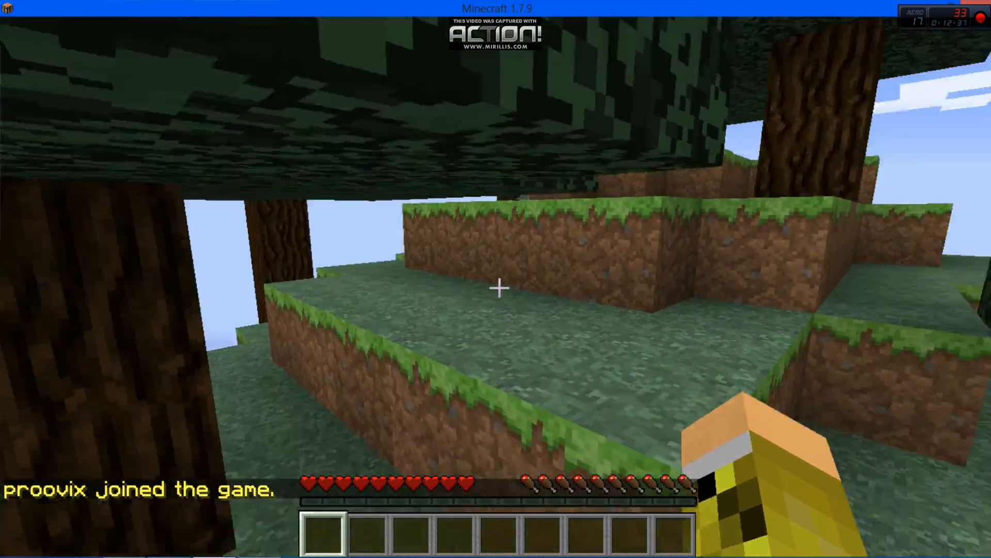
key("w")
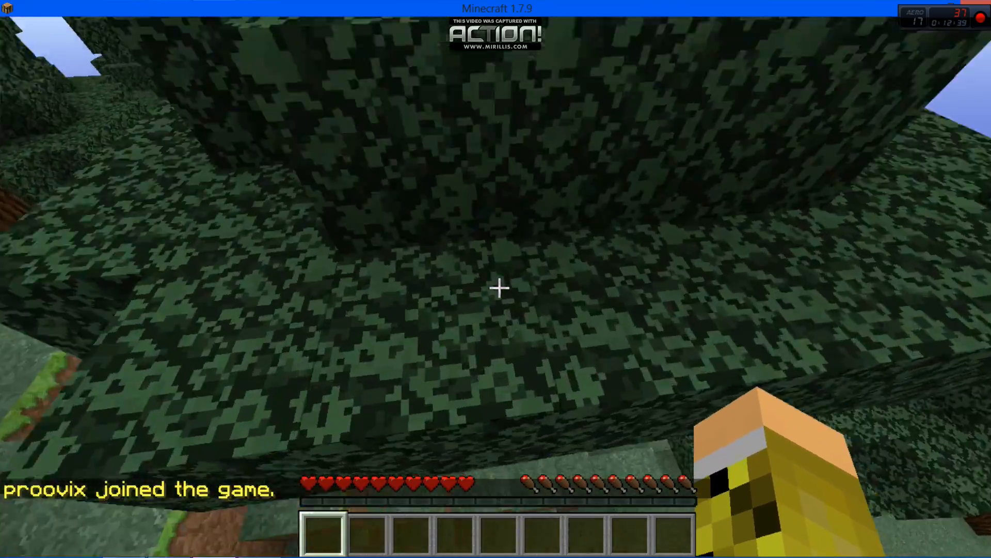
key("w")
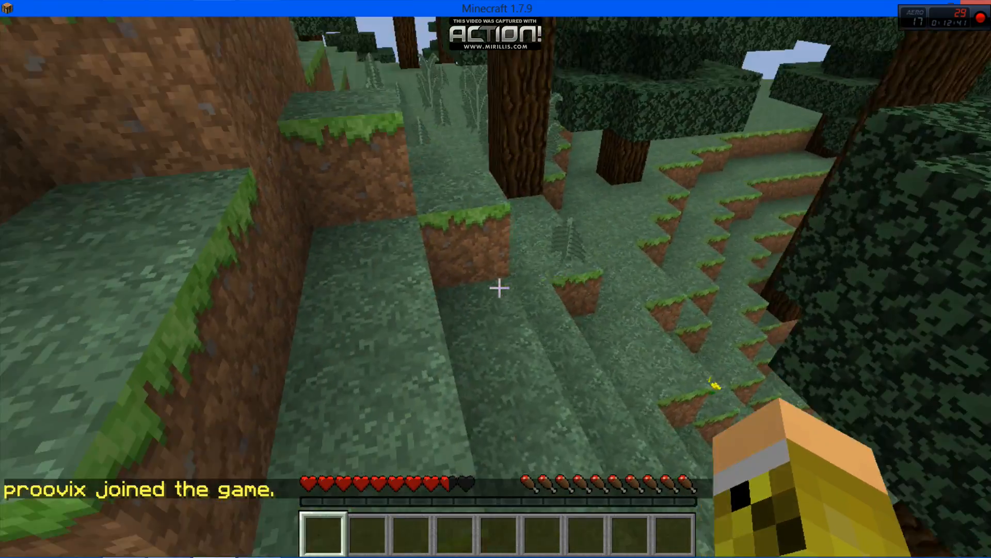
left_click(499, 288)
left_click(499, 287)
key("w")
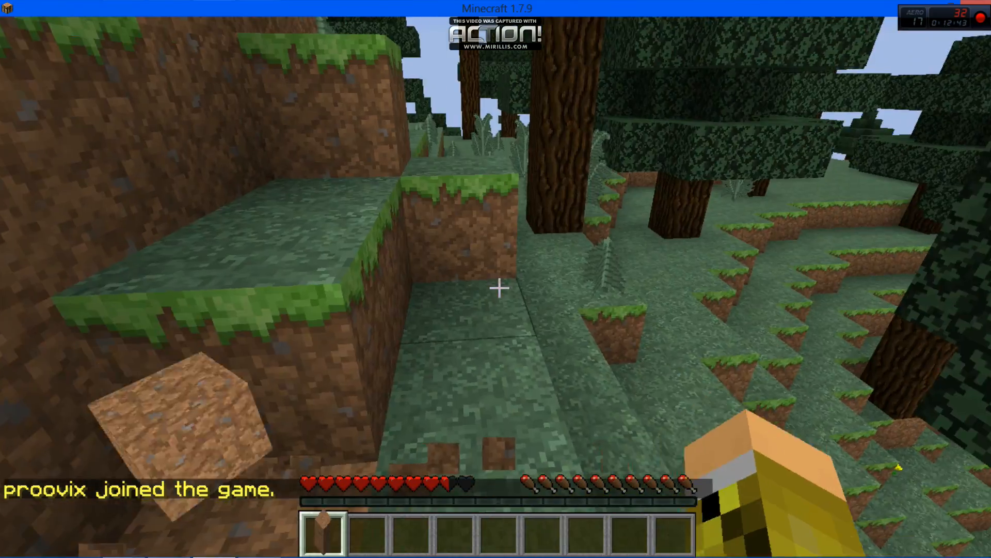
key("w")
key("space")
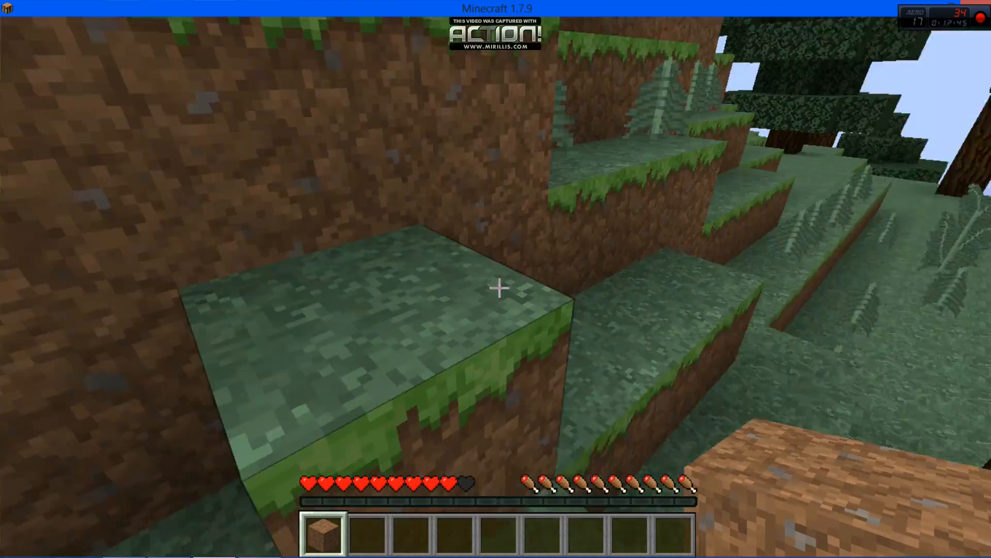
key("w")
- List the available chat commands and switch to creative mode with /gamemode 1
key("slash")
type("a")
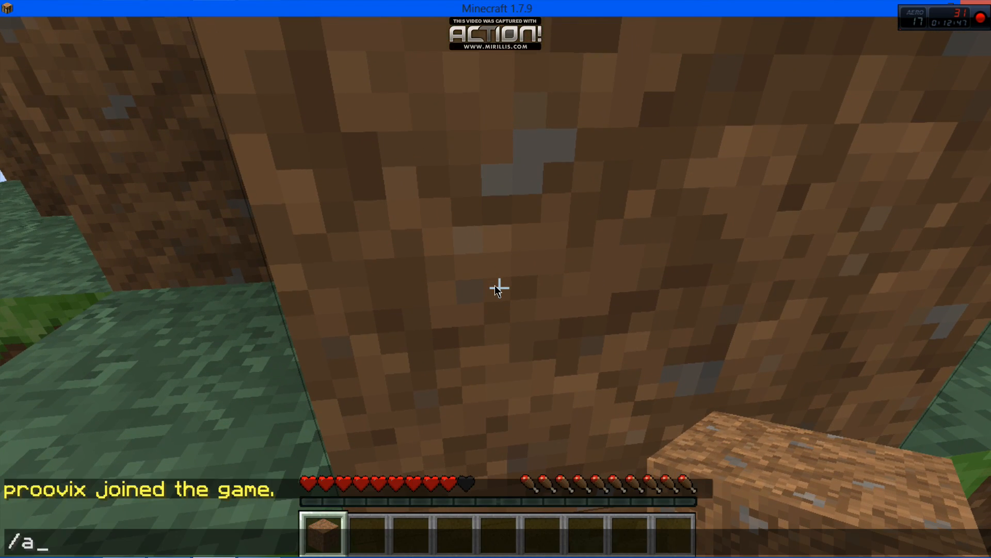
key("BackSpace")
key("Tab")
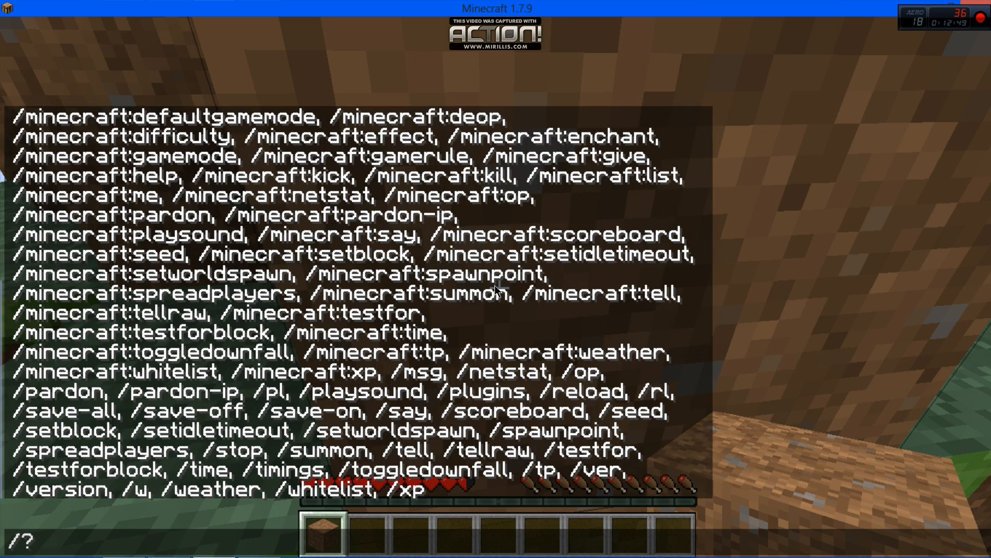
key("BackSpace")
type("gamemode ")
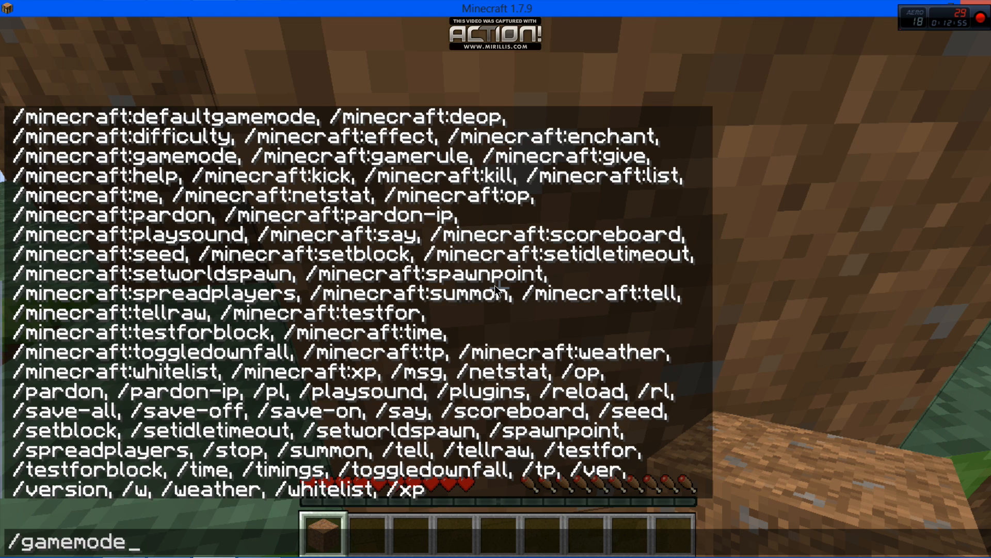
type("1")
key("Return")
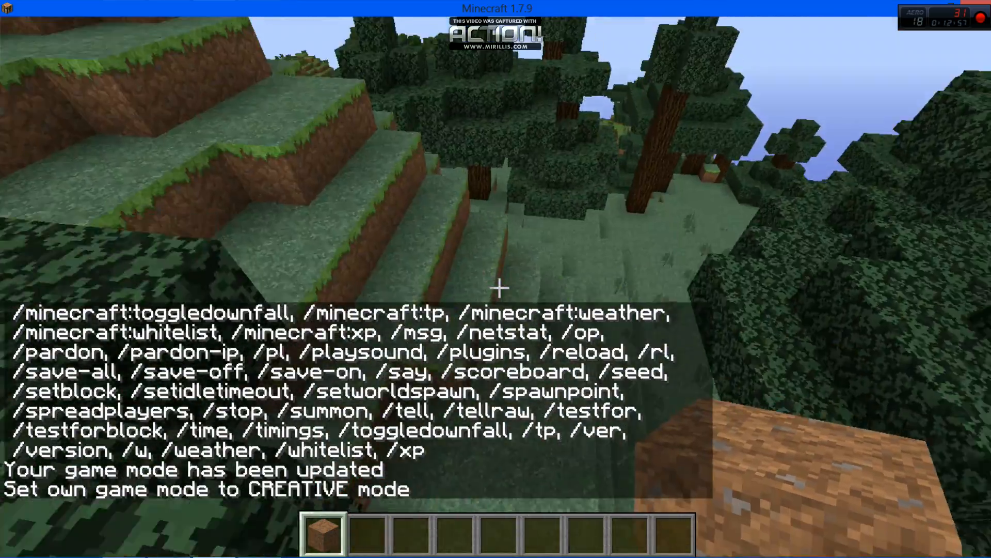
- Fly up and down over the forest and river to view the server's world
key("space")
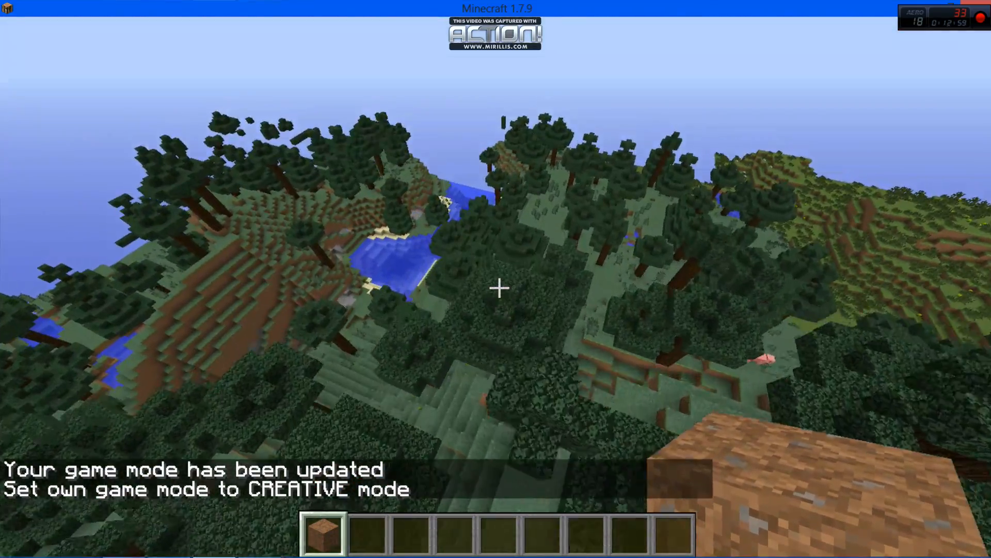
key("space")
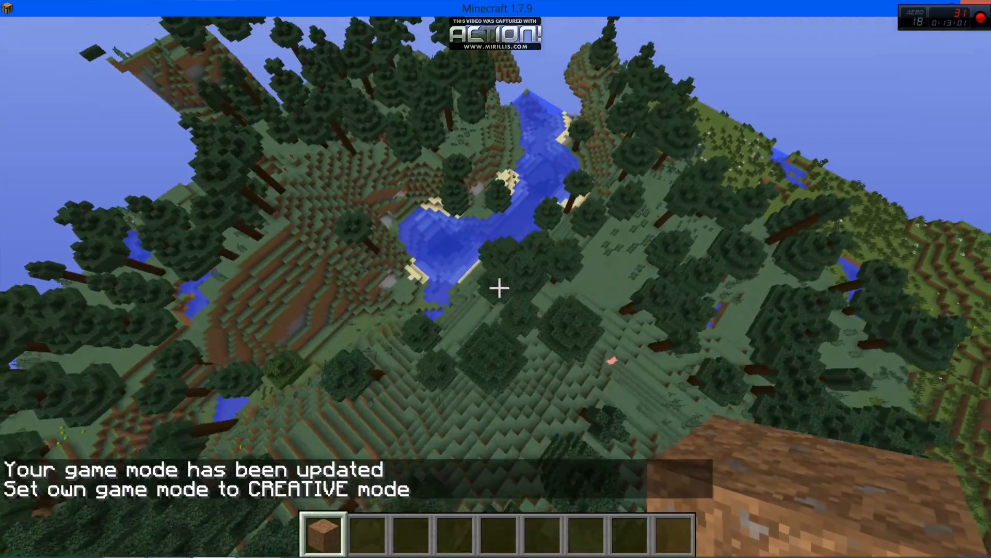
key("shift")
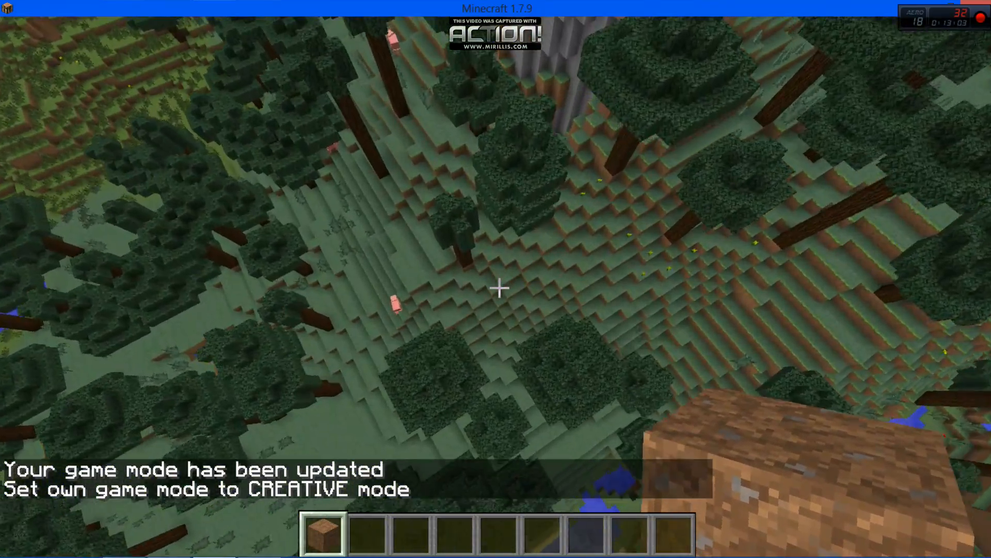
key("shift")
key("space")
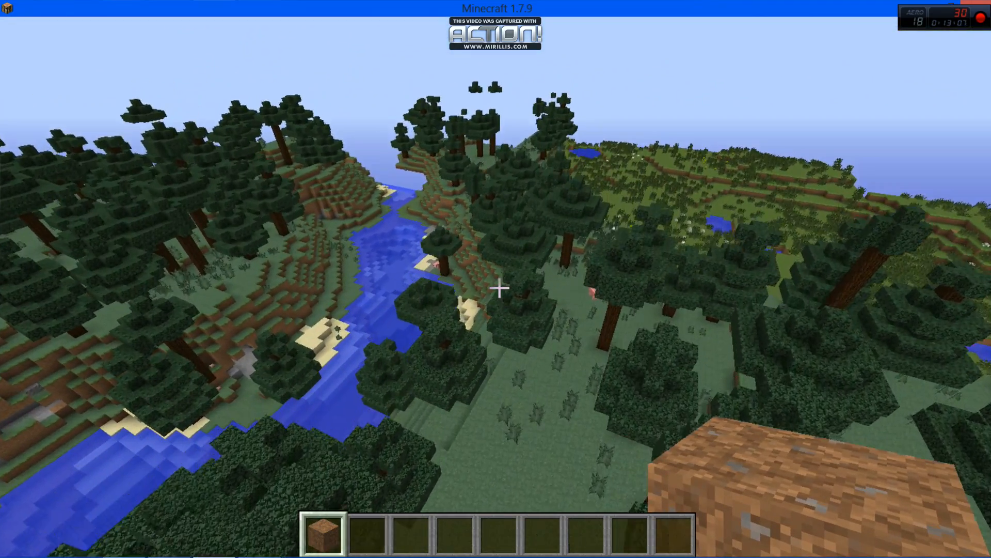
key("space")
- Pause the game, enter stop in the server console without running it, and resume the game
key("Escape")
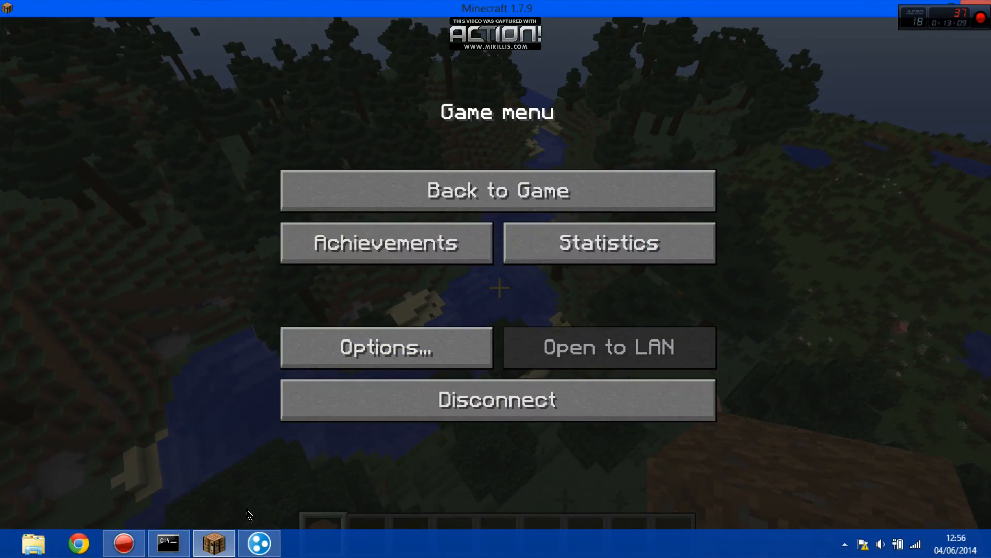
left_click(169, 542)
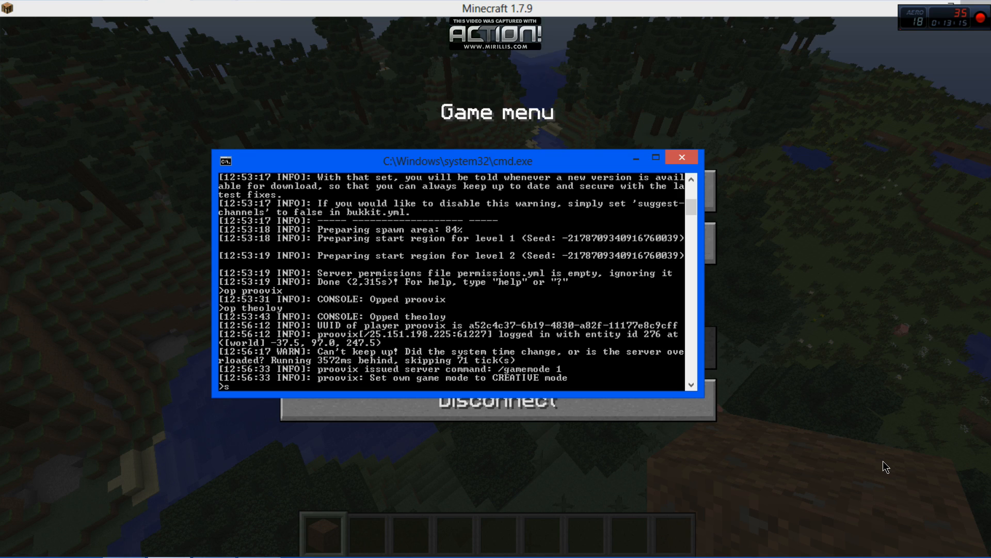
type("stop")
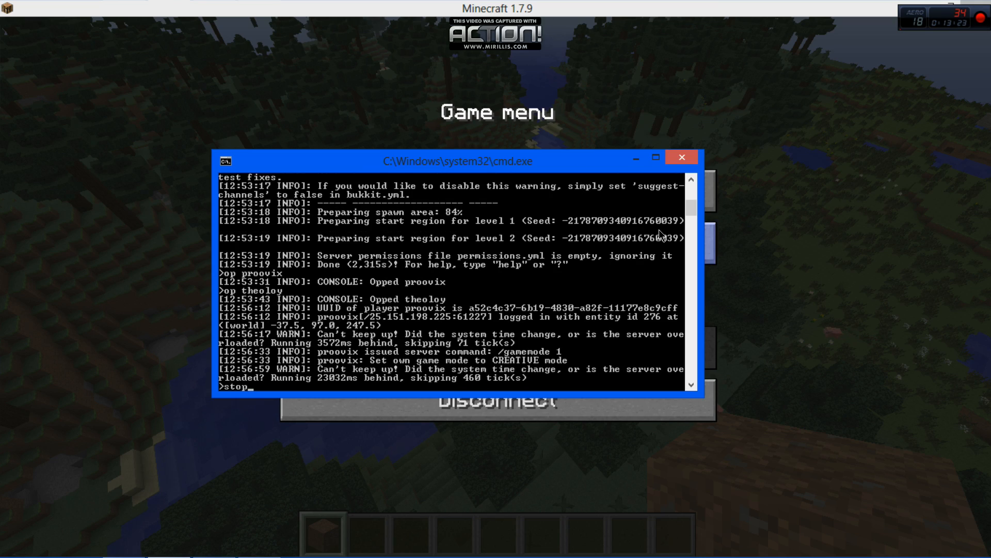
left_click(712, 196)
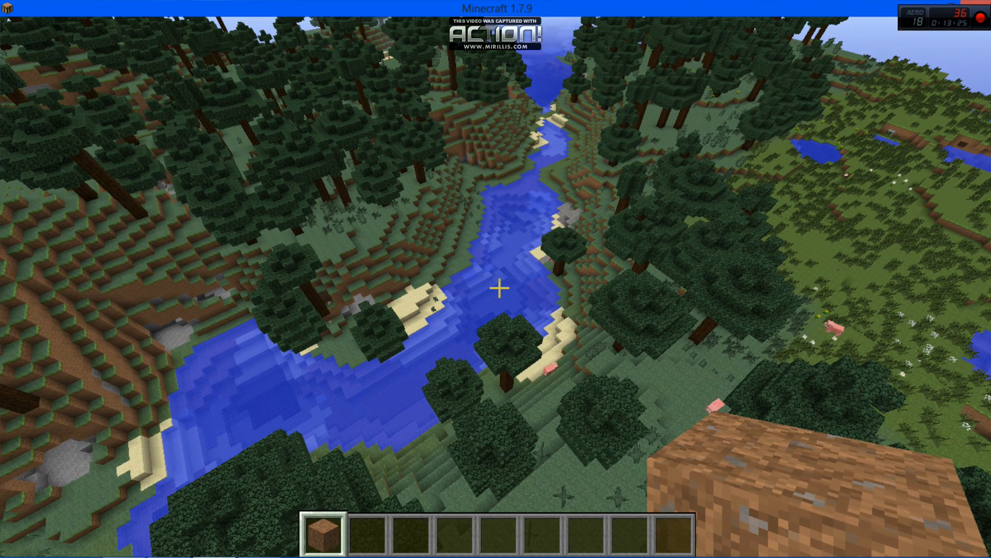
- Shut down the server from the in-game chat with /stop
key("slash")
type("stop")
key("Return")
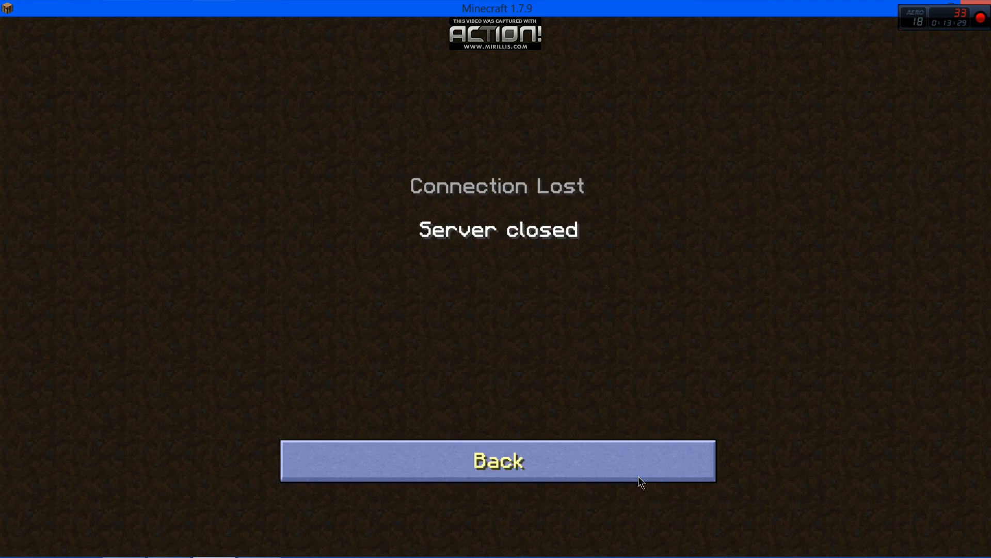
- Close the paused server console and the LogMeIn Hamachi window
mouse_move(193, 532)
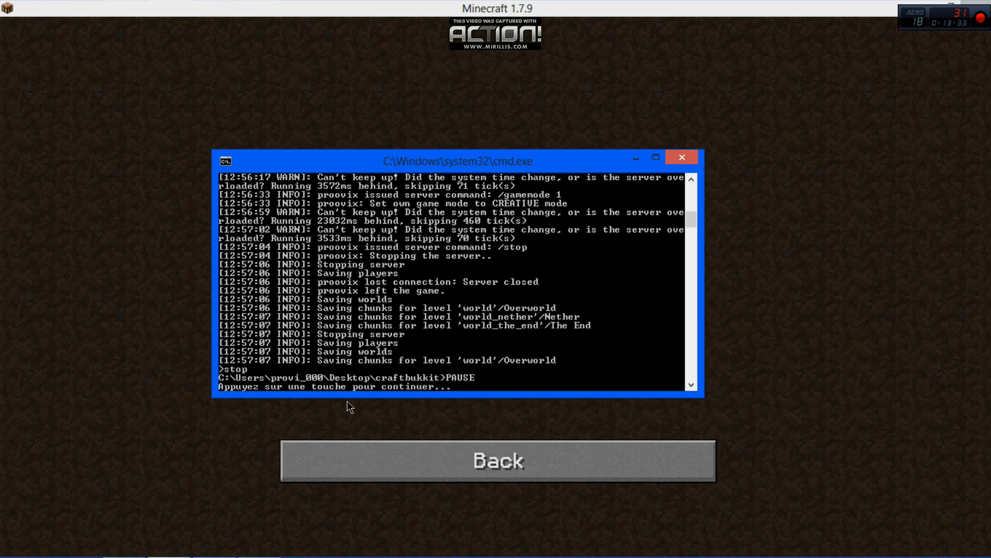
key("Return")
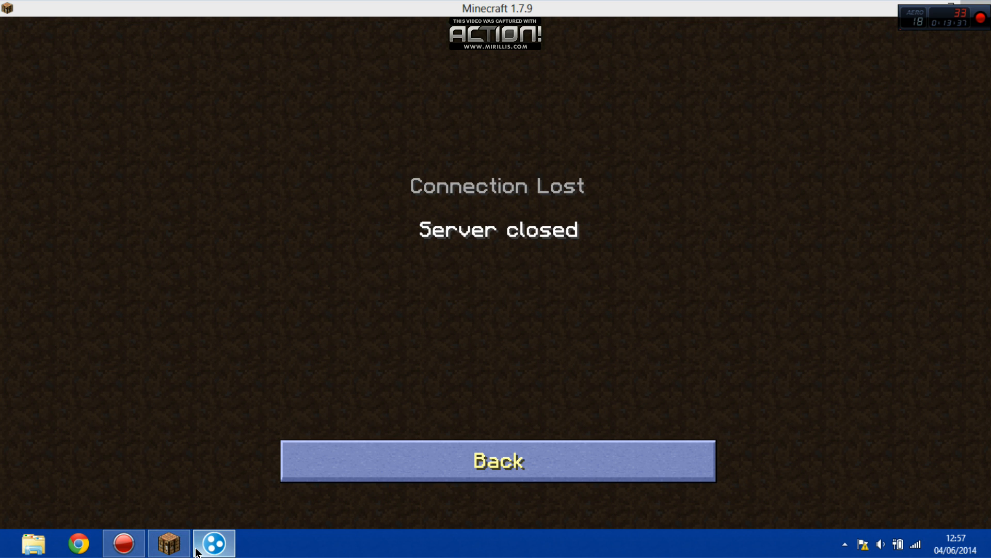
left_click(213, 542)
left_click(610, 105)
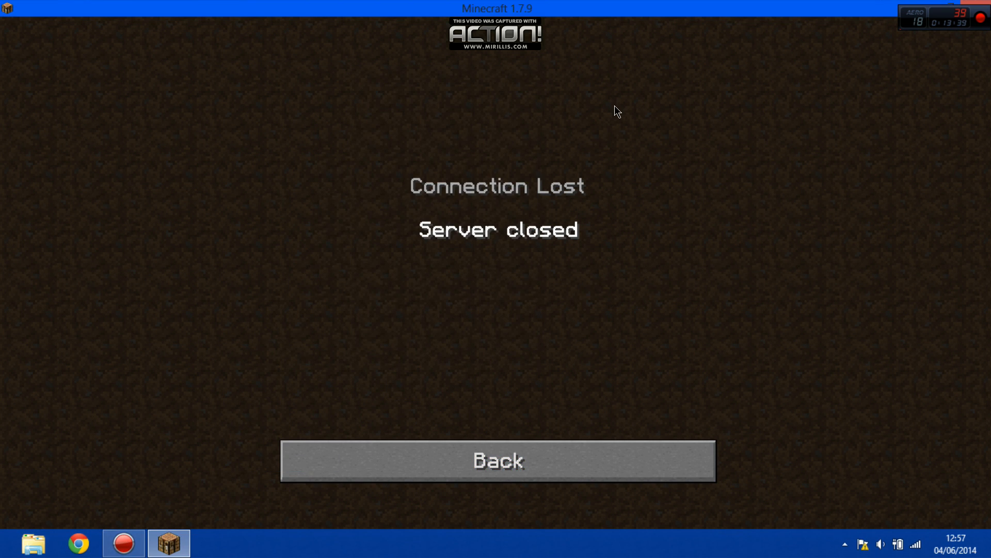